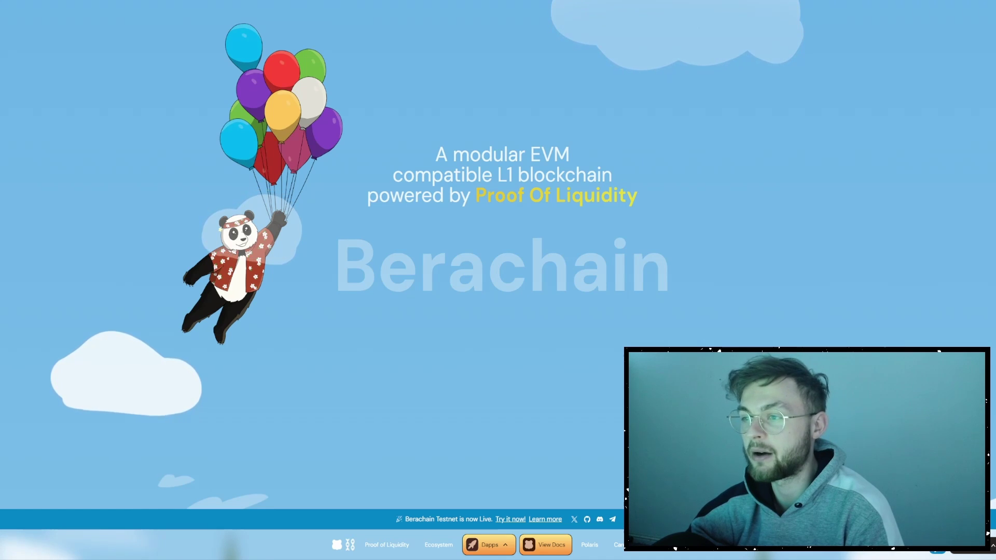
- Scroll down the Berachain homepage toward the View Docs link for wallet connection
{"action": "scroll", "coordinate": [188, 200], "scroll_direction": "down", "scroll_amount": 5}
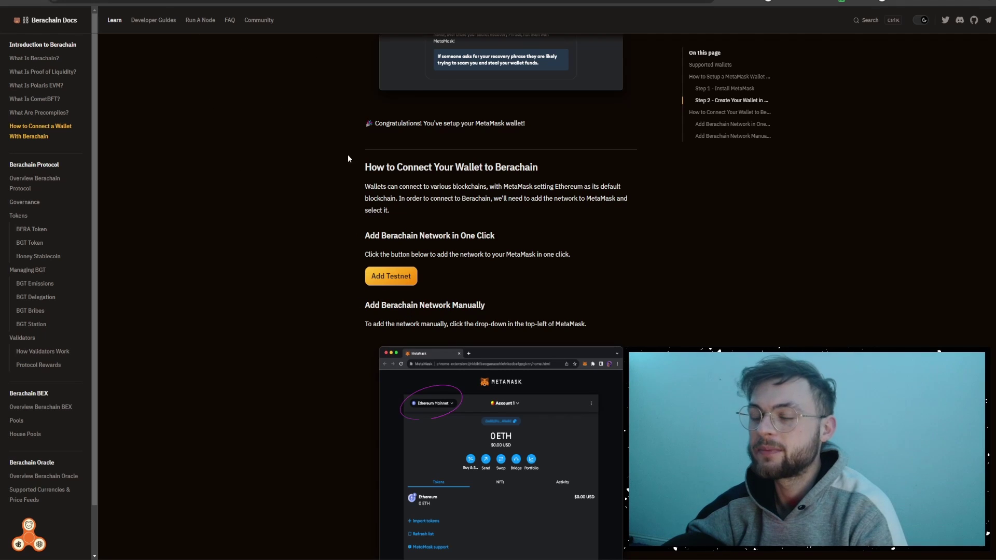
- Try adding Berachain Testnet from the docs, then cancel because the wallet already has it
{"action": "left_click", "coordinate": [386, 280]}
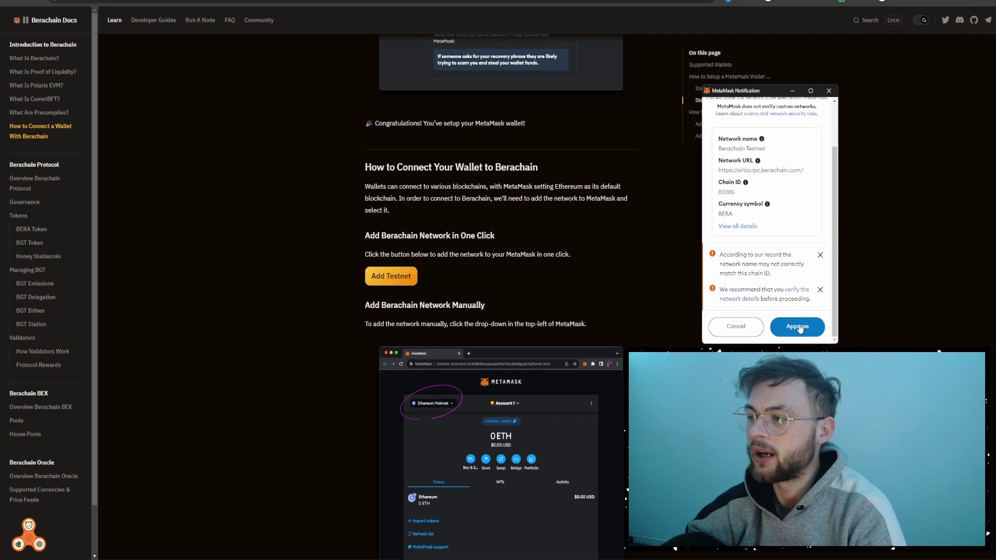
{"action": "scroll", "coordinate": [777, 207], "scroll_direction": "up", "scroll_amount": 2}
{"action": "scroll", "coordinate": [749, 290], "scroll_direction": "down", "scroll_amount": 2}
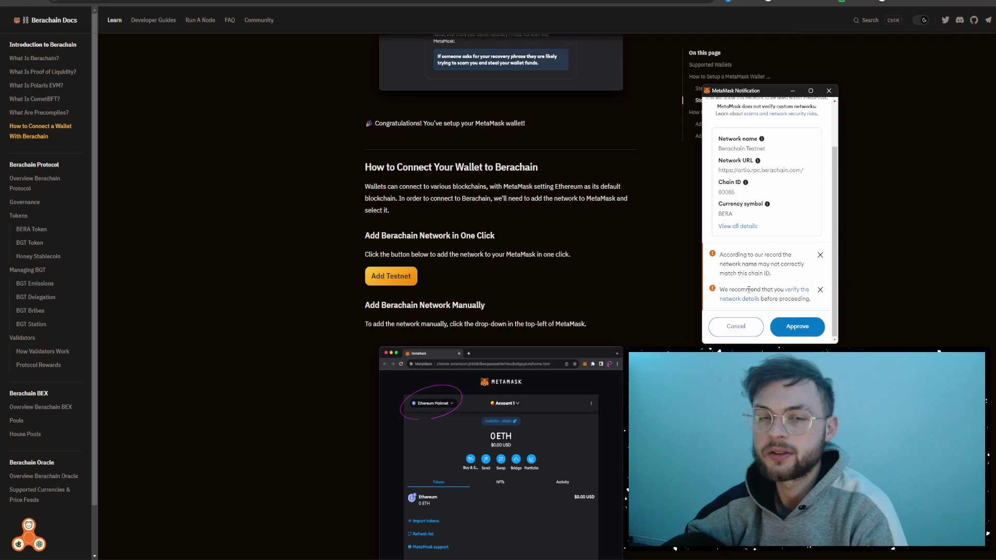
{"action": "left_click", "coordinate": [726, 332]}
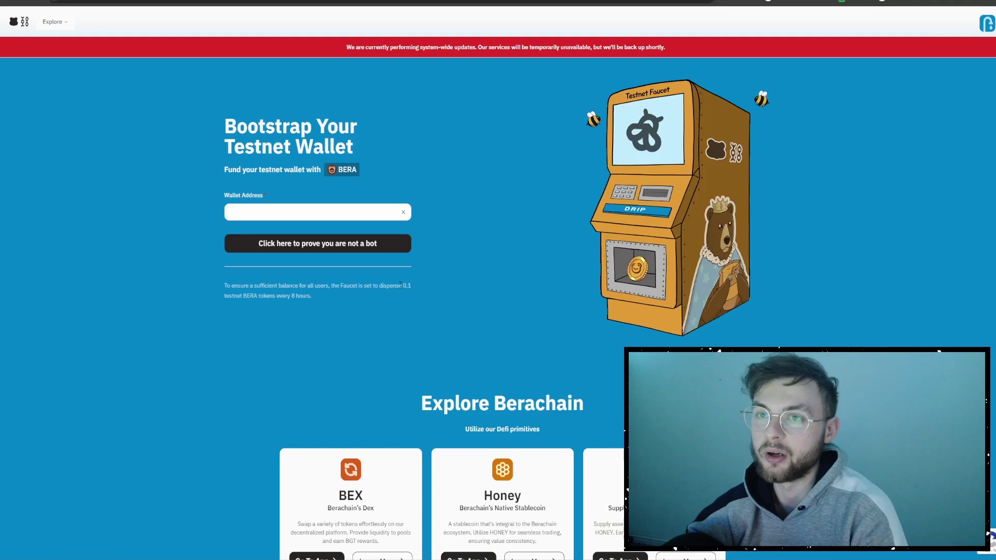
- Switch to the BEX Swap page tab
{"action": "key", "text": "ctrl+Tab"}
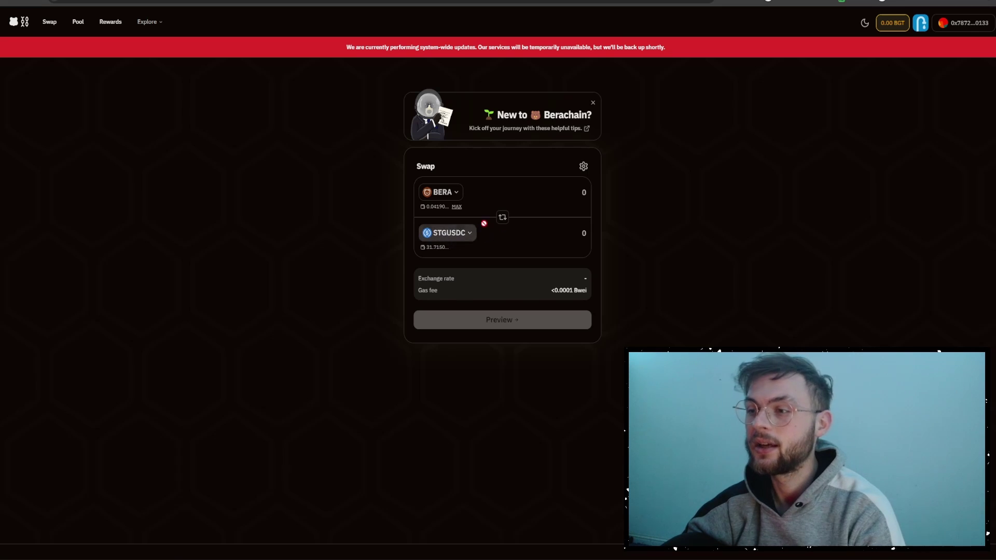
- Enter 0.001 BERA as the amount to swap for STGUSDC
{"action": "left_click", "coordinate": [528, 208]}
{"action": "type", "text": "0.05"}
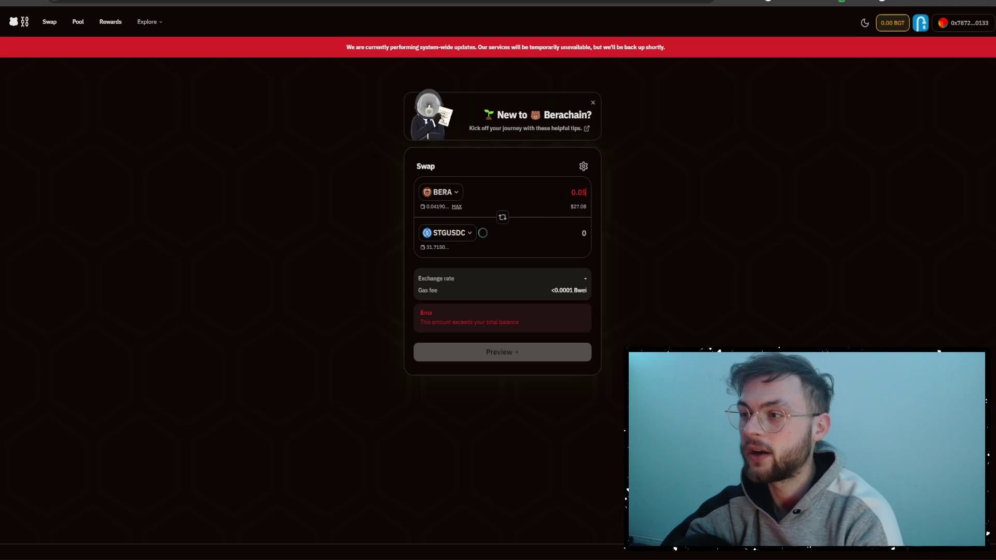
{"action": "key", "text": "BackSpace"}
{"action": "type", "text": "1"}
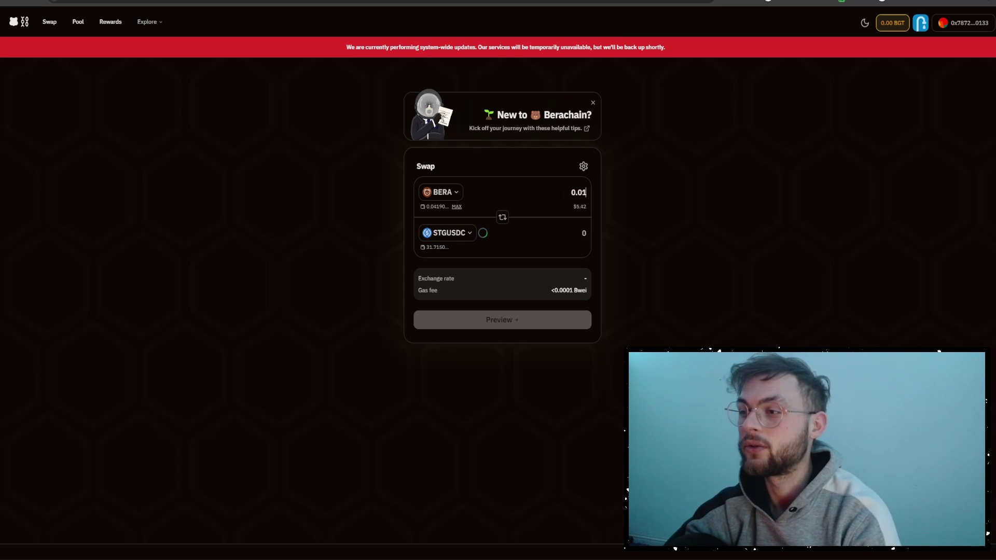
{"action": "key", "text": "BackSpace"}
{"action": "type", "text": "01"}
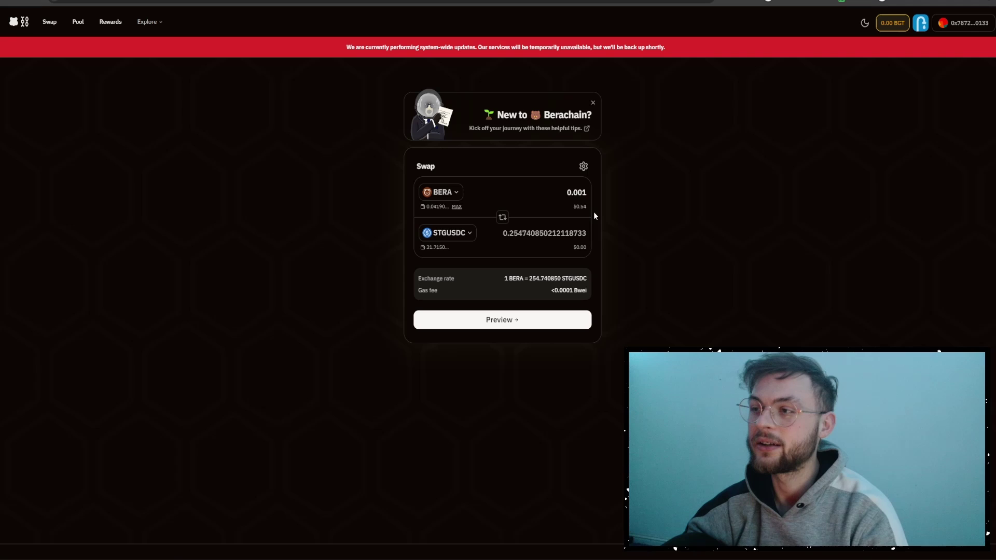
- Check the 12% slippage, preview the swap and approve it in MetaMask
{"action": "left_click", "coordinate": [583, 167]}
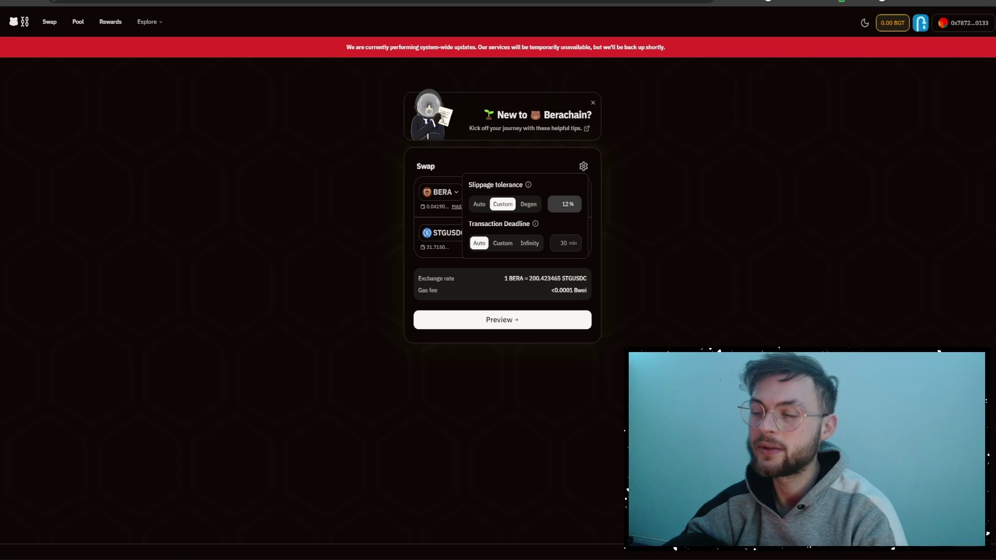
{"action": "left_click", "coordinate": [608, 218]}
{"action": "left_click", "coordinate": [508, 321]}
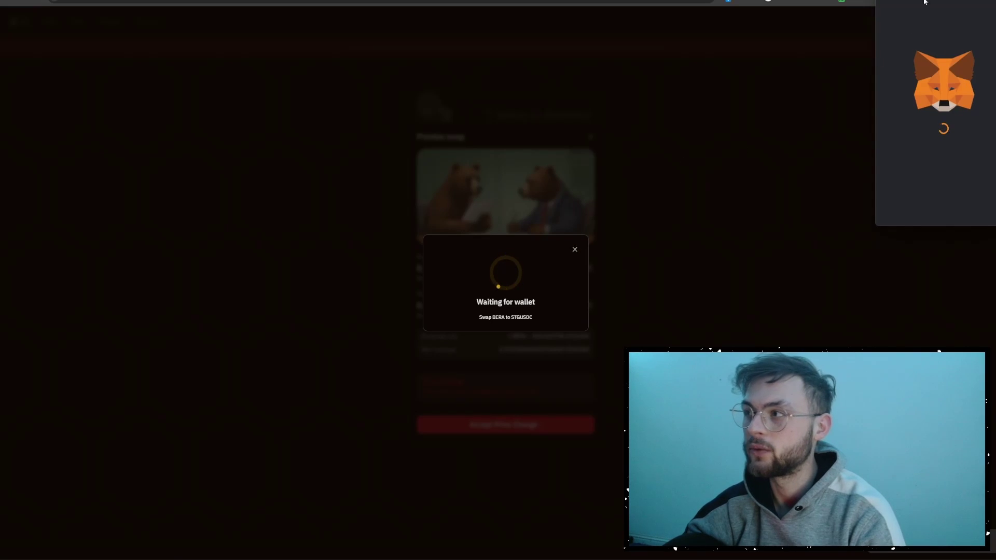
{"action": "left_click_drag", "start_coordinate": [808, 44], "coordinate": [468, 136]}
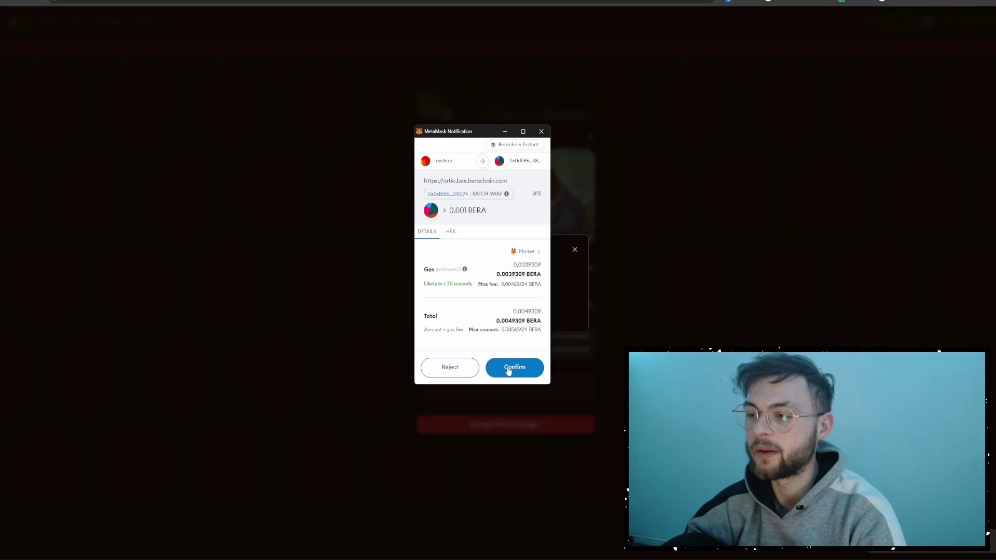
{"action": "left_click", "coordinate": [514, 369]}
- Set the swap pair to pay with WBERA and receive WBTC
{"action": "left_click", "coordinate": [459, 234]}
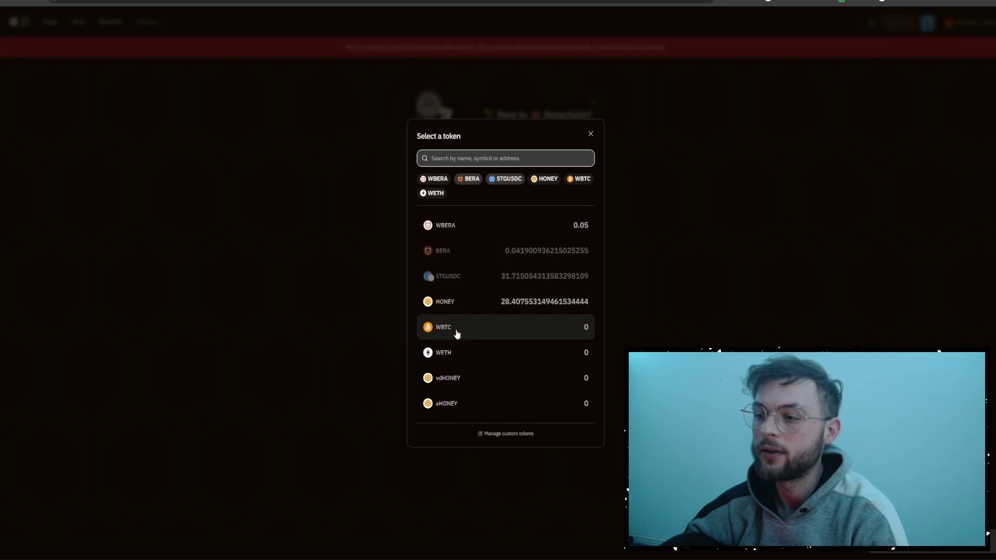
{"action": "left_click", "coordinate": [387, 294]}
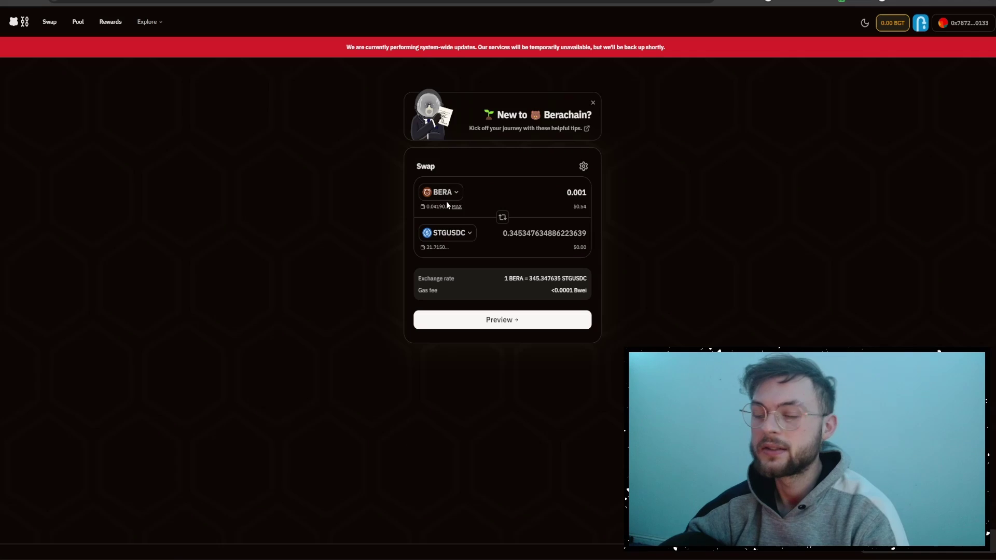
{"action": "left_click", "coordinate": [434, 193]}
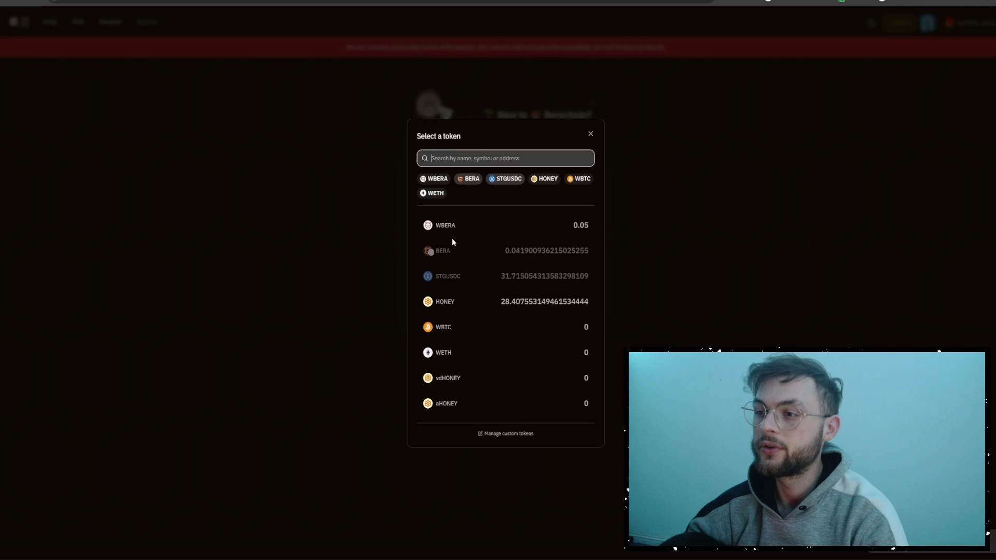
{"action": "left_click", "coordinate": [456, 230]}
{"action": "left_click", "coordinate": [450, 235]}
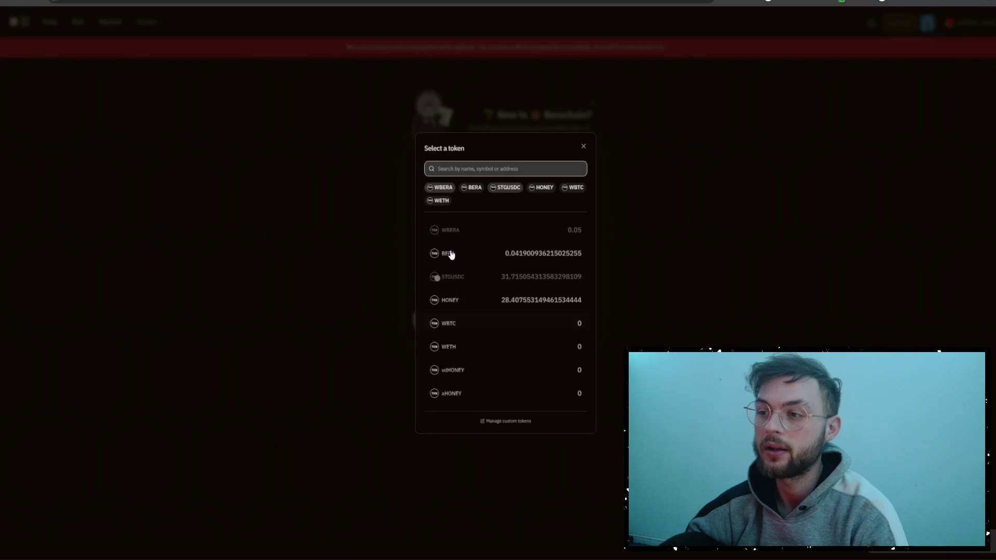
{"action": "left_click", "coordinate": [451, 327]}
- Preview and submit the 0.04 WBERA-to-WBTC swap for wallet approval
{"action": "left_click", "coordinate": [584, 166]}
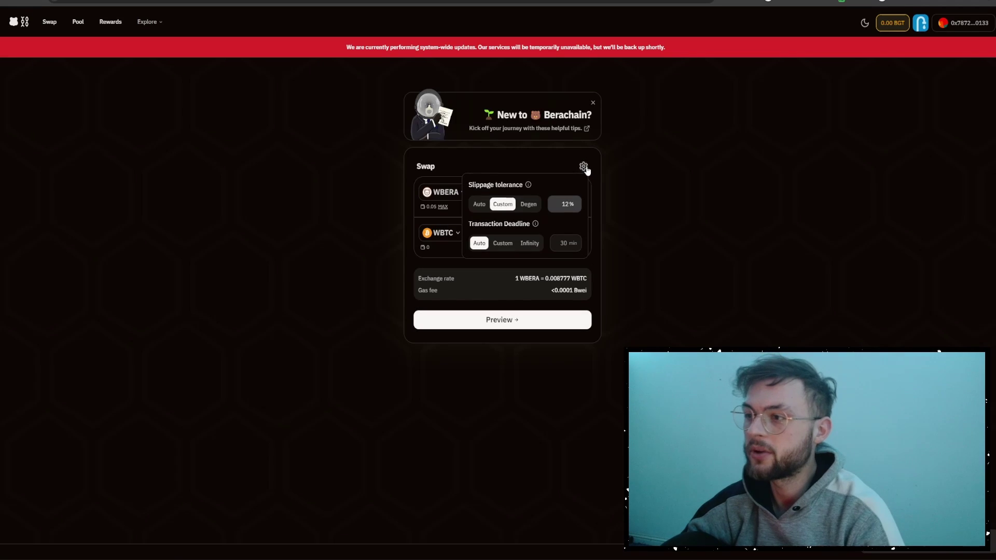
{"action": "left_click", "coordinate": [603, 320]}
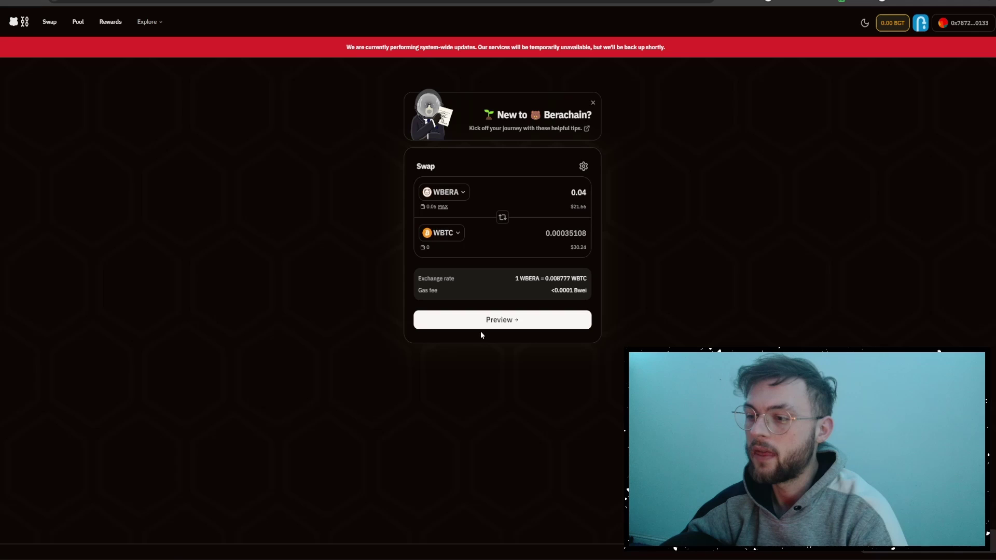
{"action": "left_click", "coordinate": [483, 320]}
{"action": "left_click", "coordinate": [506, 401]}
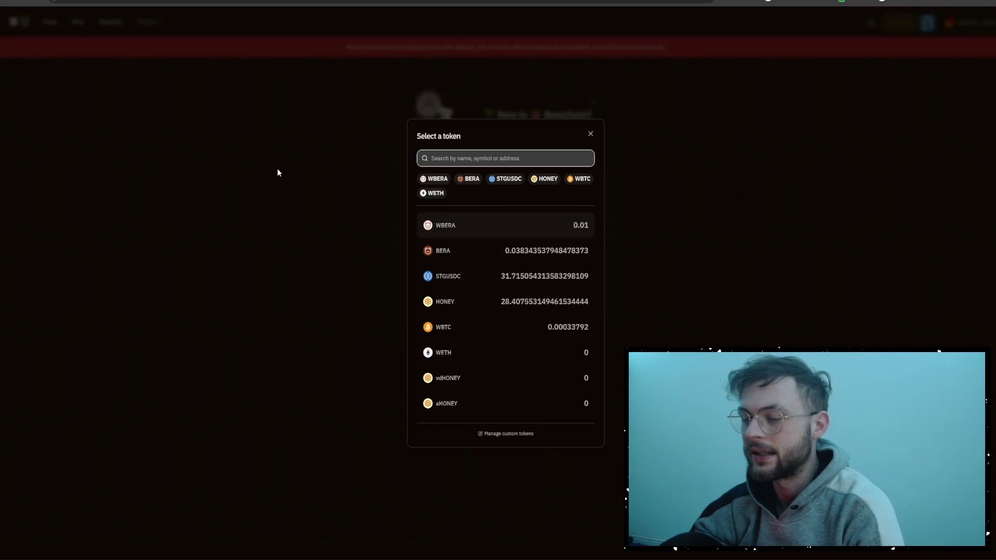
{"action": "left_click", "coordinate": [79, 25]}
- Start adding liquidity to the 50STGUSDC-50BERA pool with WBERA as the second token
{"action": "left_click", "coordinate": [78, 25]}
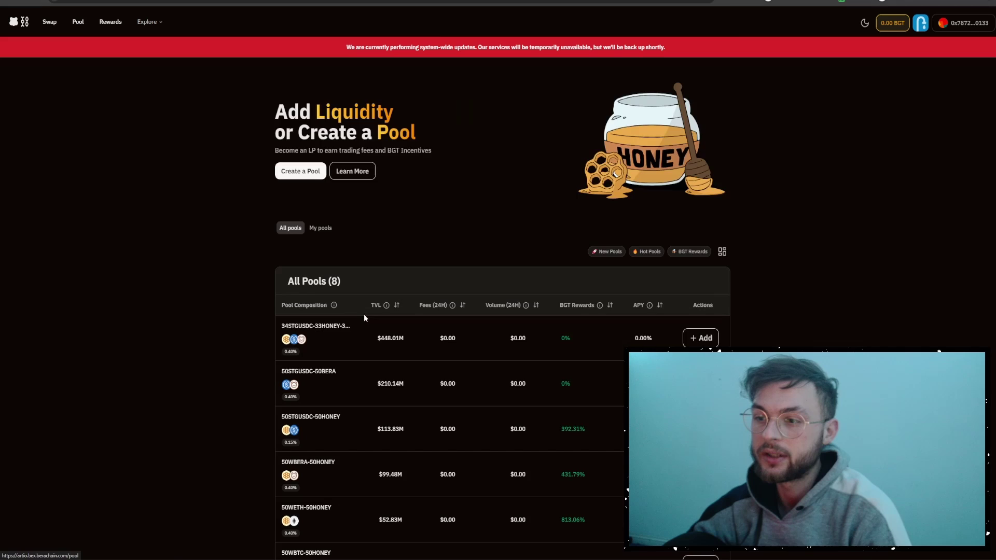
{"action": "scroll", "coordinate": [337, 291], "scroll_direction": "down", "scroll_amount": 2}
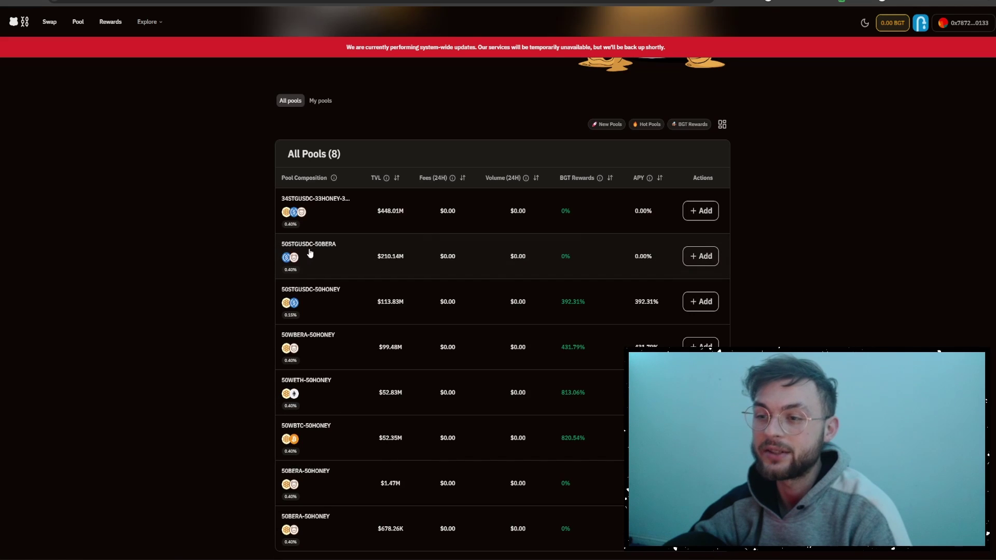
{"action": "left_click", "coordinate": [705, 260]}
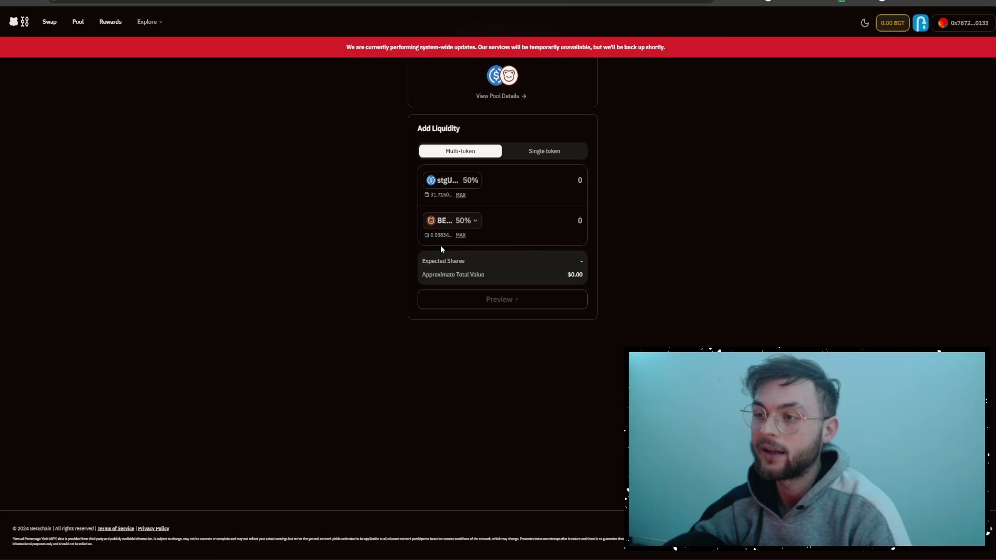
{"action": "left_click", "coordinate": [449, 224]}
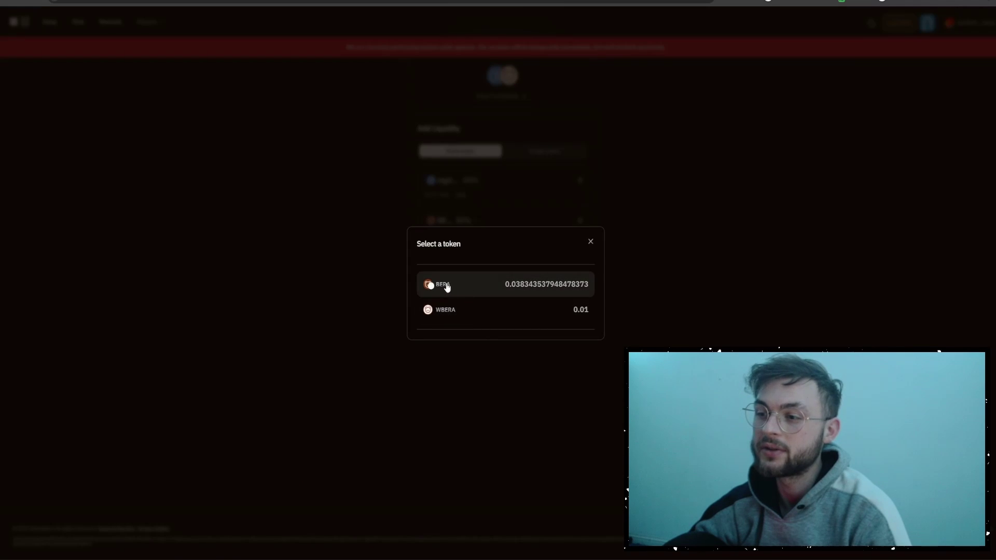
{"action": "left_click", "coordinate": [460, 312]}
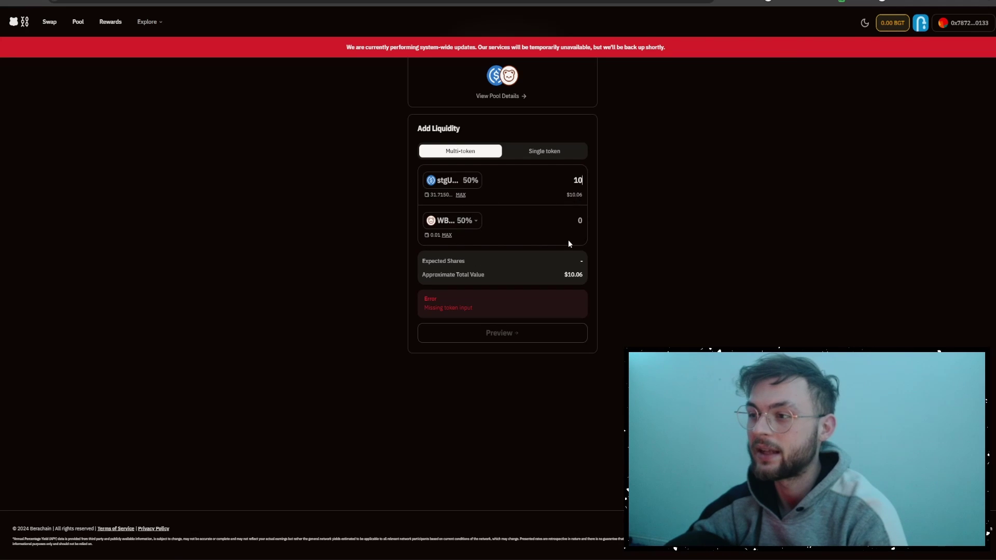
- Enter 0.005 WBERA alongside 10 stgUSDC, preview, approve in the wallet, and add the liquidity
{"action": "type", "text": "0.005"}
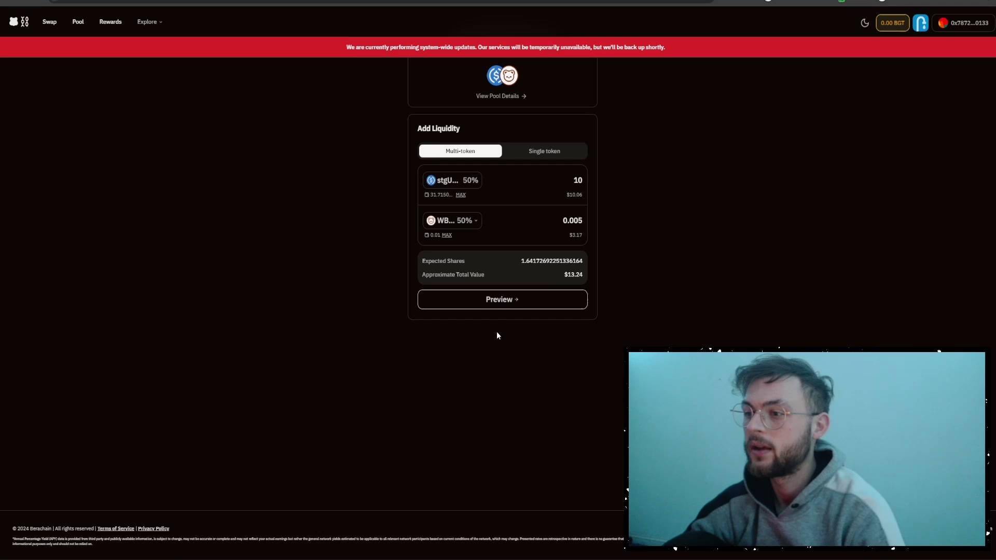
{"action": "left_click", "coordinate": [500, 310]}
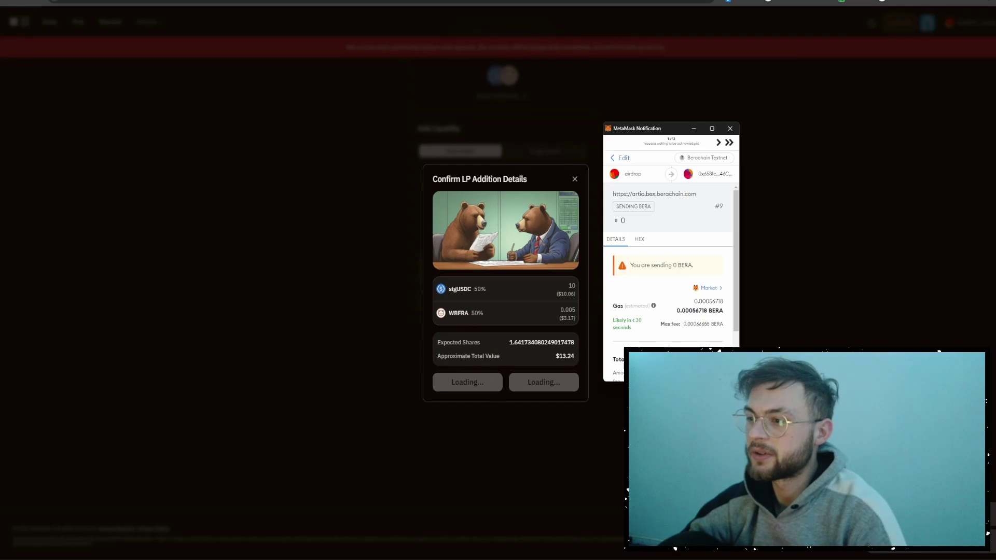
{"action": "scroll", "coordinate": [671, 281], "scroll_direction": "down", "scroll_amount": 1}
{"action": "left_click", "coordinate": [698, 345]}
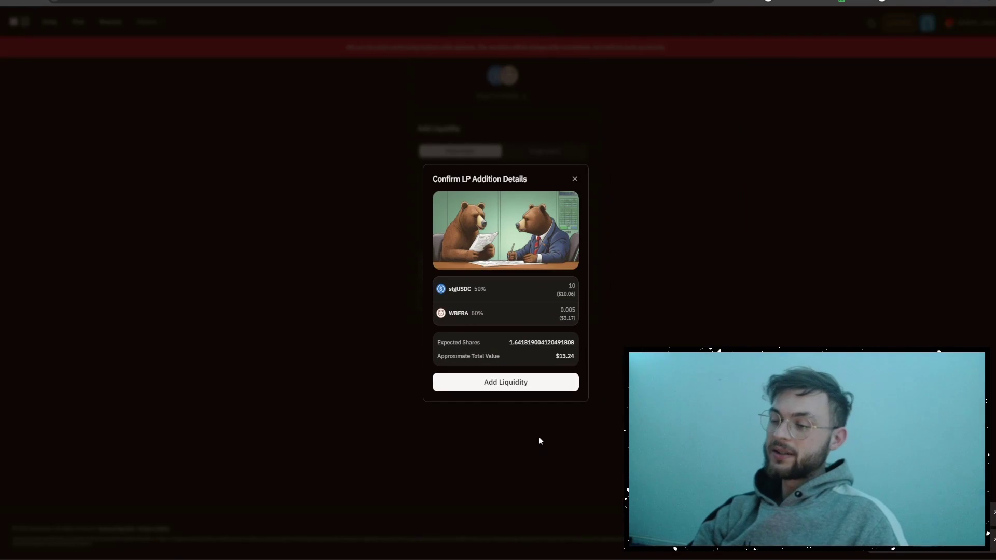
{"action": "left_click", "coordinate": [512, 384]}
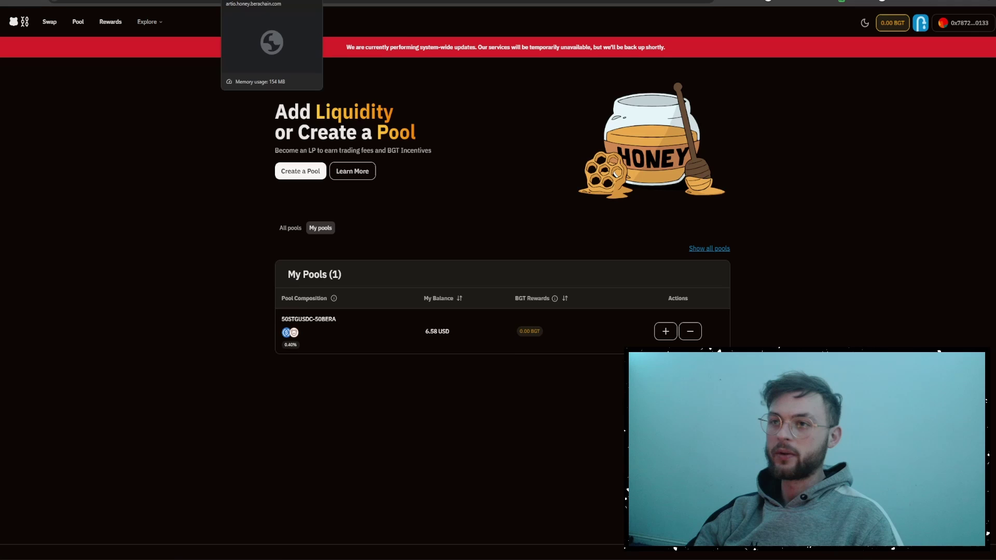
- On Honey, approve STGUSDC and mint 4.975 HONEY from 5 STGUSDC
{"action": "left_click", "coordinate": [290, 228]}
{"action": "left_click", "coordinate": [321, 228]}
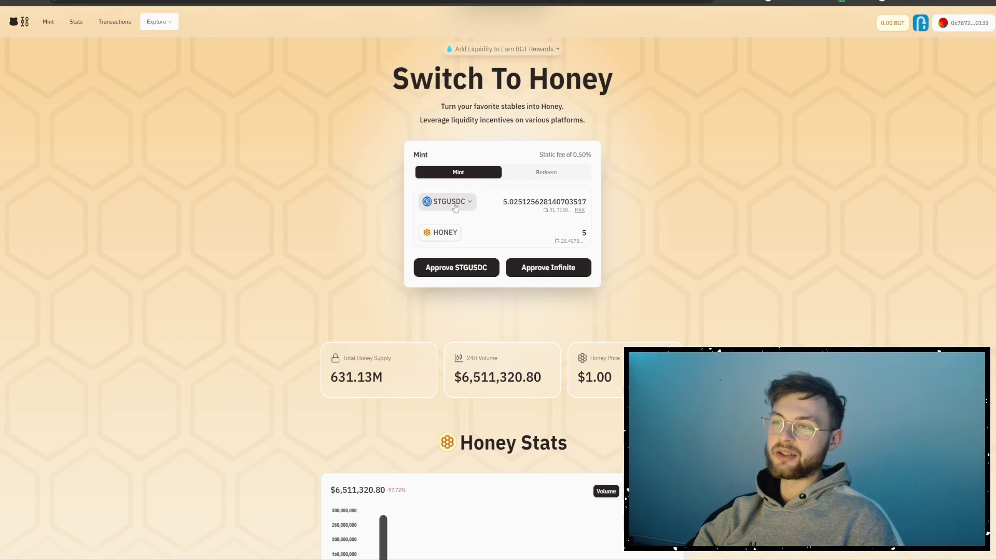
{"action": "left_click_drag", "start_coordinate": [501, 202], "coordinate": [611, 209]}
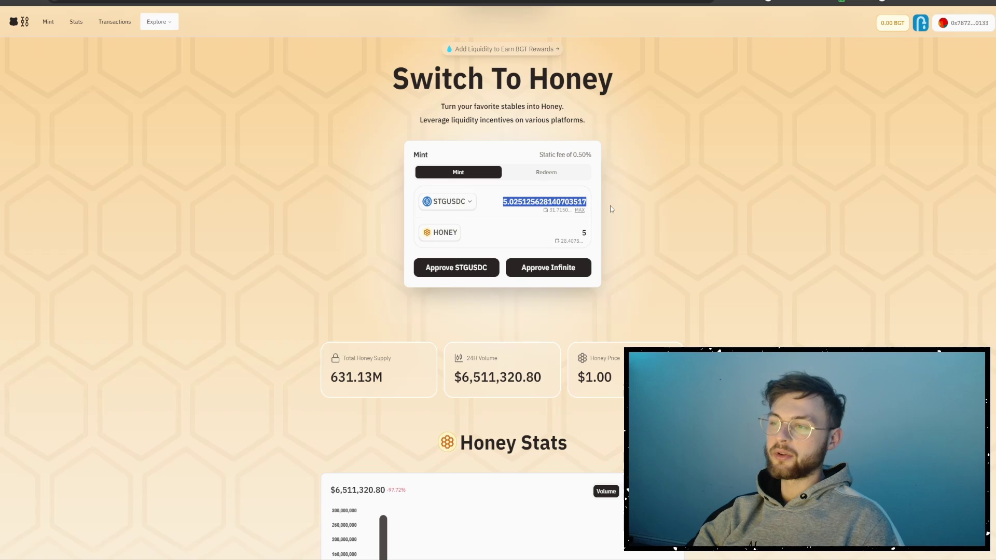
{"action": "type", "text": "5"}
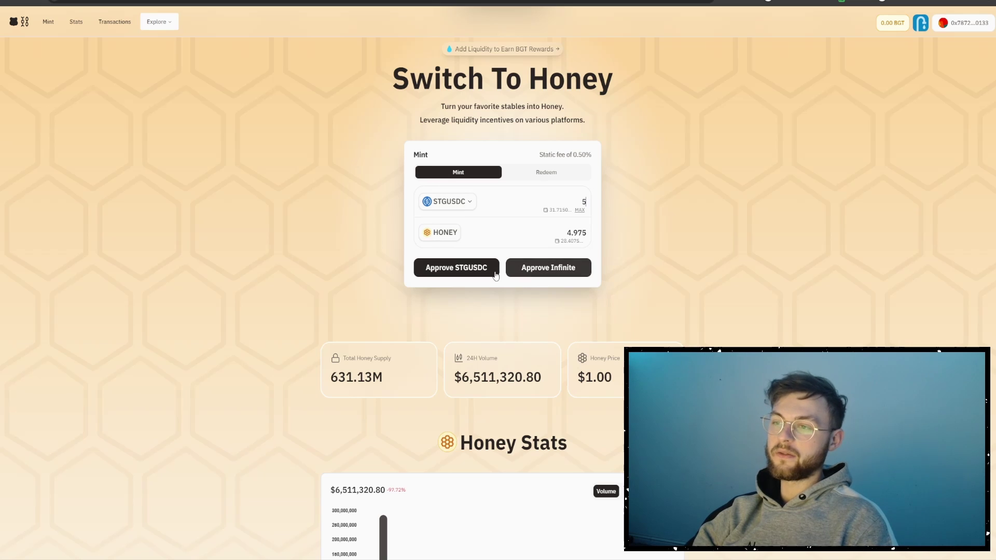
{"action": "left_click", "coordinate": [457, 268]}
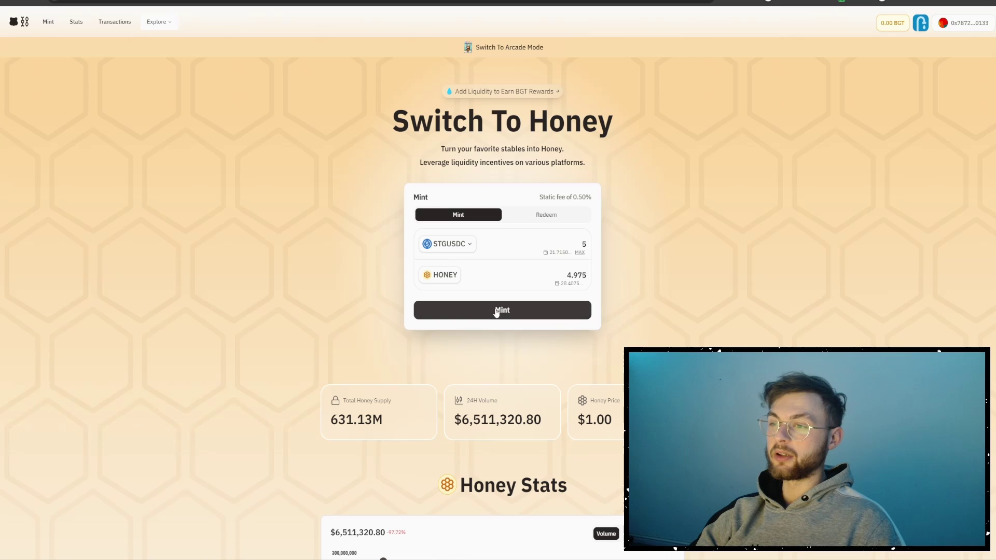
{"action": "left_click", "coordinate": [497, 312]}
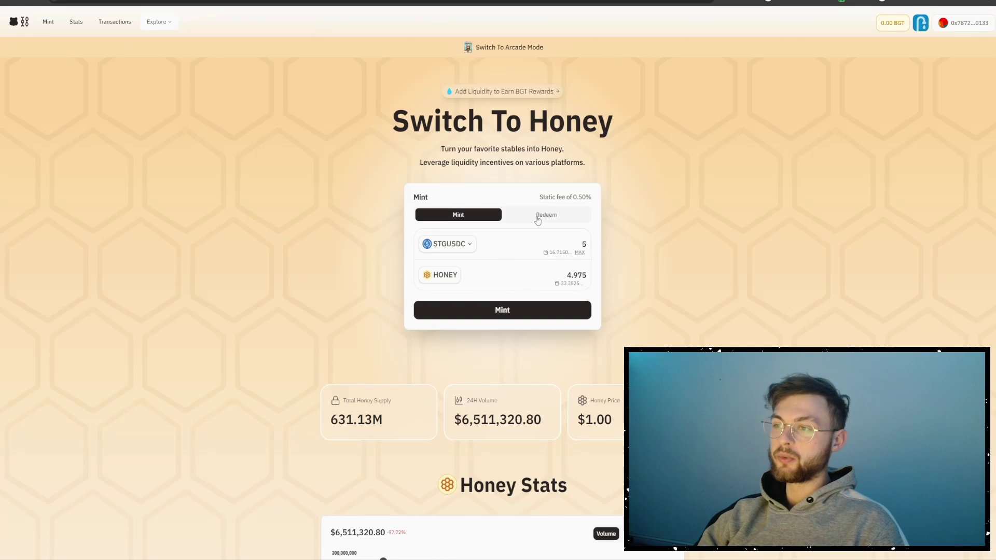
- On the Redeem side, approve HONEY spending and confirm it in the wallet
{"action": "left_click", "coordinate": [542, 215]}
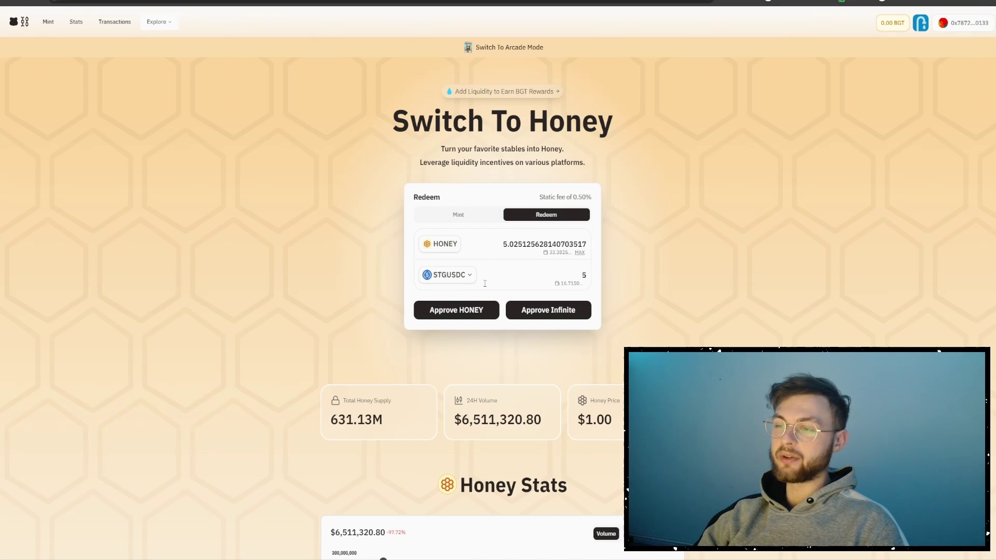
{"action": "left_click", "coordinate": [447, 313]}
{"action": "left_click", "coordinate": [520, 193]}
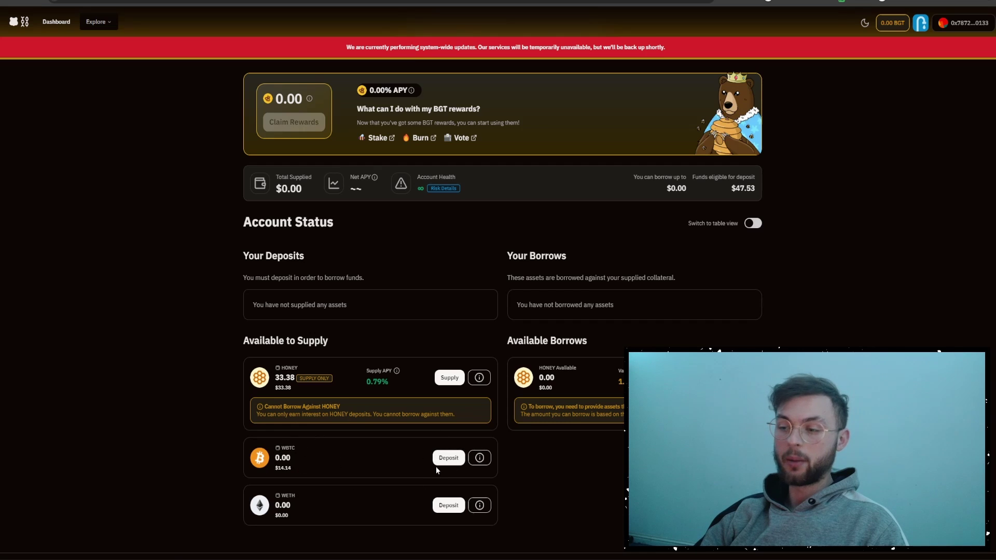
- Approve and supply 0.0003 WBTC on Bend, then dismiss the resulting error and close the form
{"action": "left_click", "coordinate": [447, 459]}
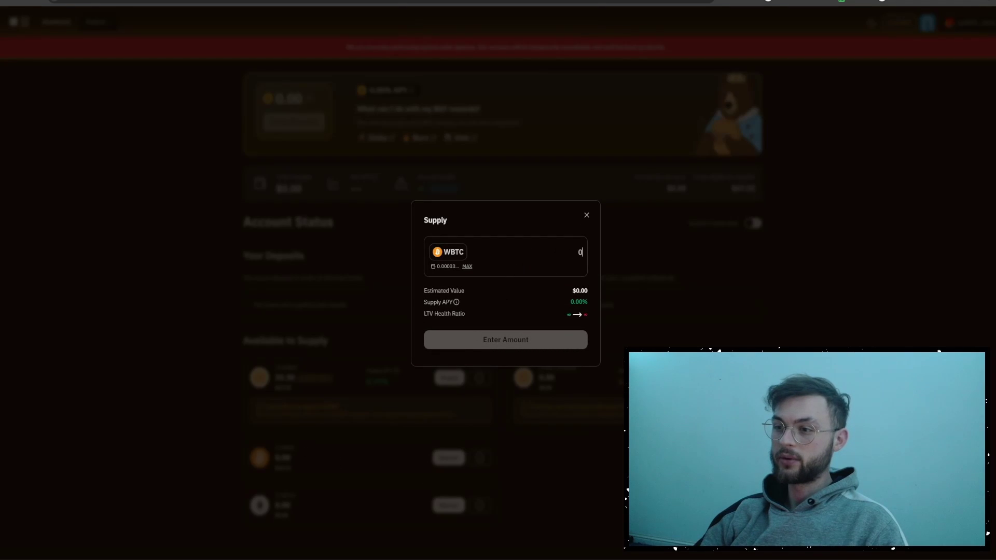
{"action": "type", "text": "0.0003"}
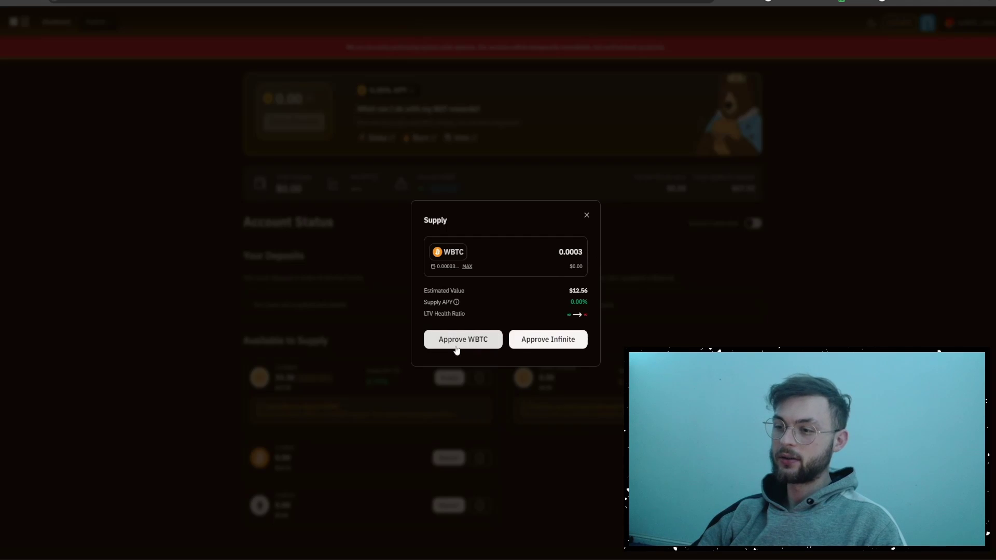
{"action": "left_click", "coordinate": [467, 340]}
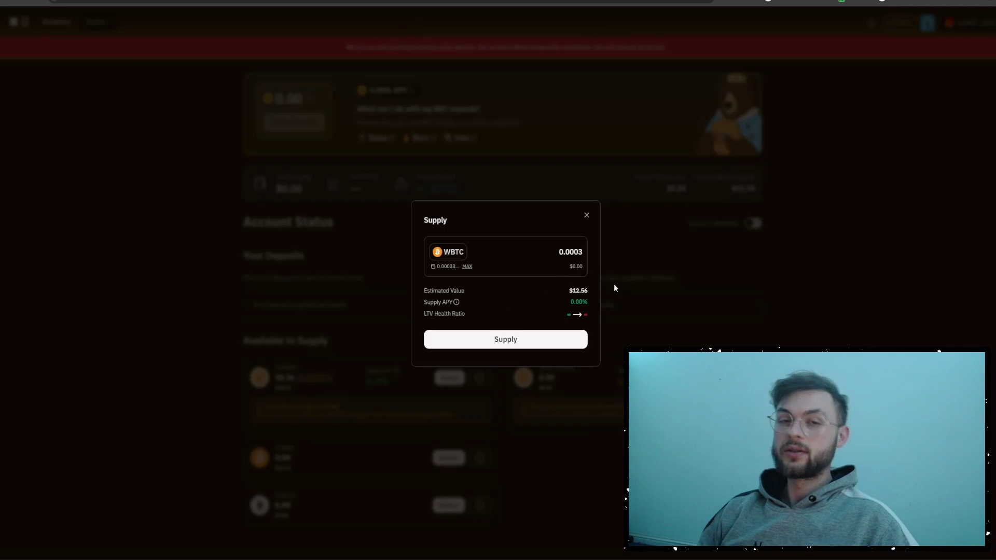
{"action": "left_click", "coordinate": [498, 340]}
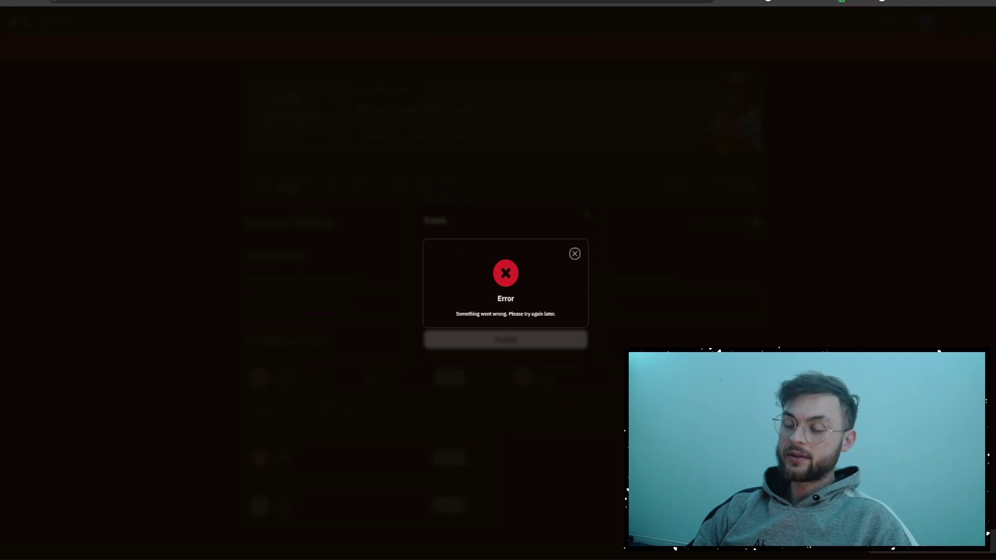
{"action": "left_click", "coordinate": [575, 254]}
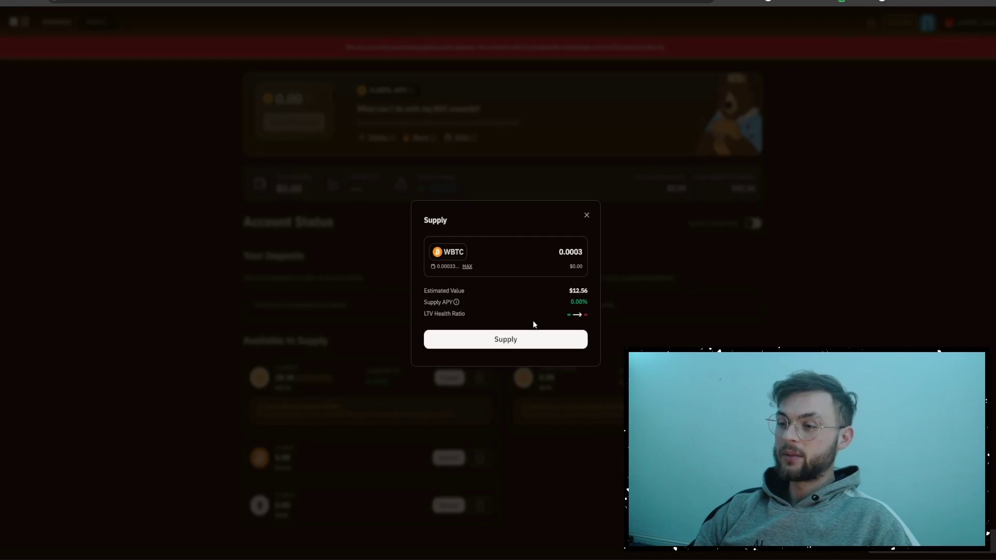
{"action": "left_click", "coordinate": [602, 247]}
{"action": "left_click_drag", "start_coordinate": [508, 340], "coordinate": [587, 344]}
{"action": "left_click", "coordinate": [596, 347]}
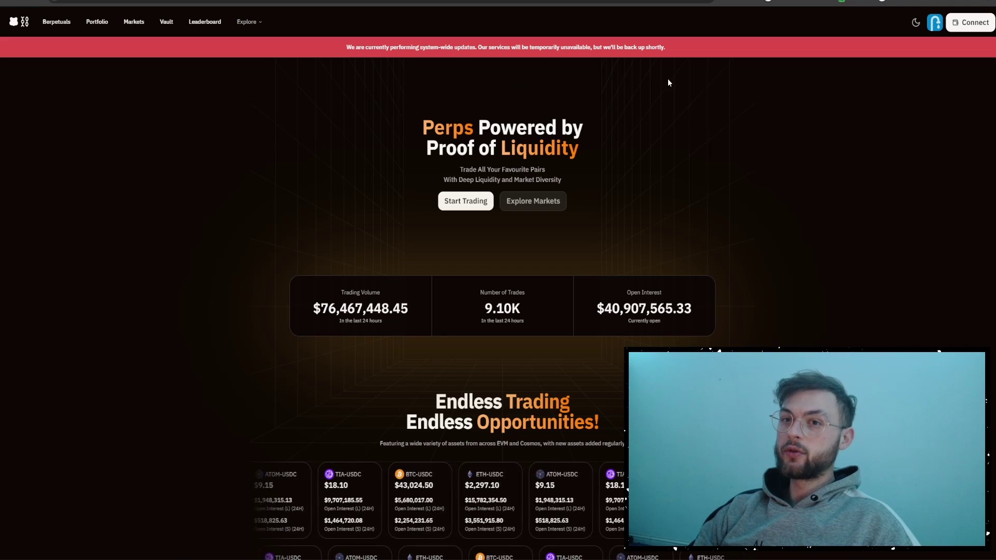
- Connect MetaMask on Berps and start trading on the ETH-USDC market
{"action": "left_click", "coordinate": [982, 25]}
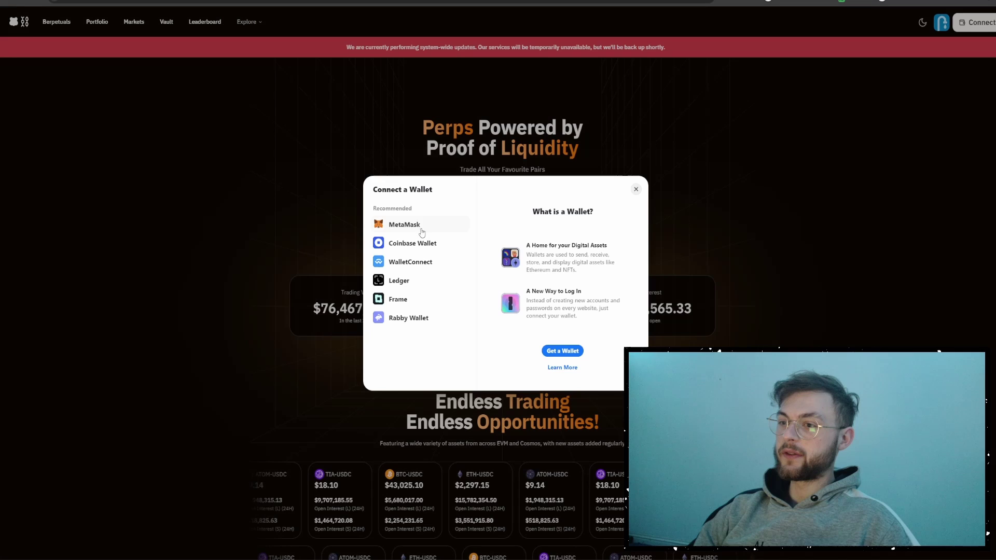
{"action": "left_click", "coordinate": [460, 223]}
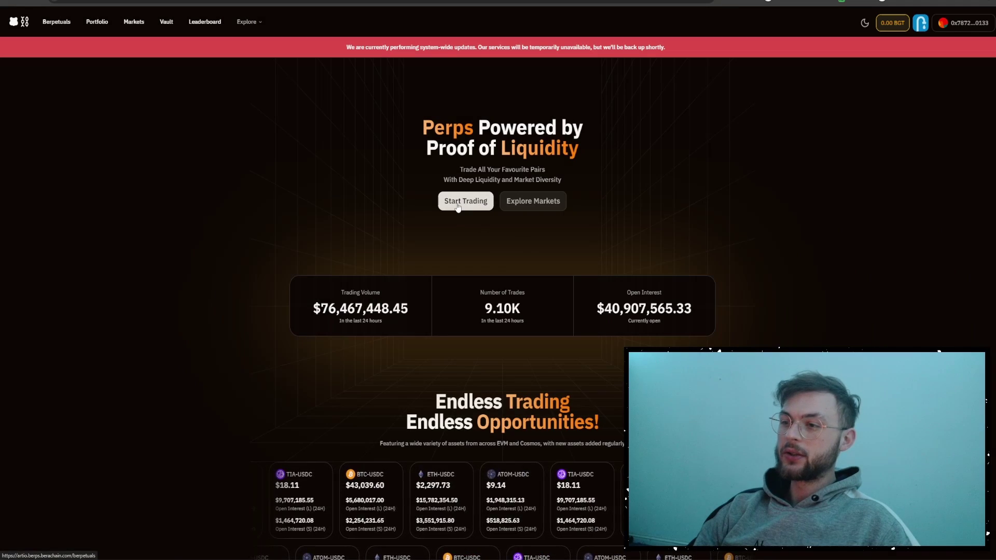
{"action": "left_click", "coordinate": [457, 204]}
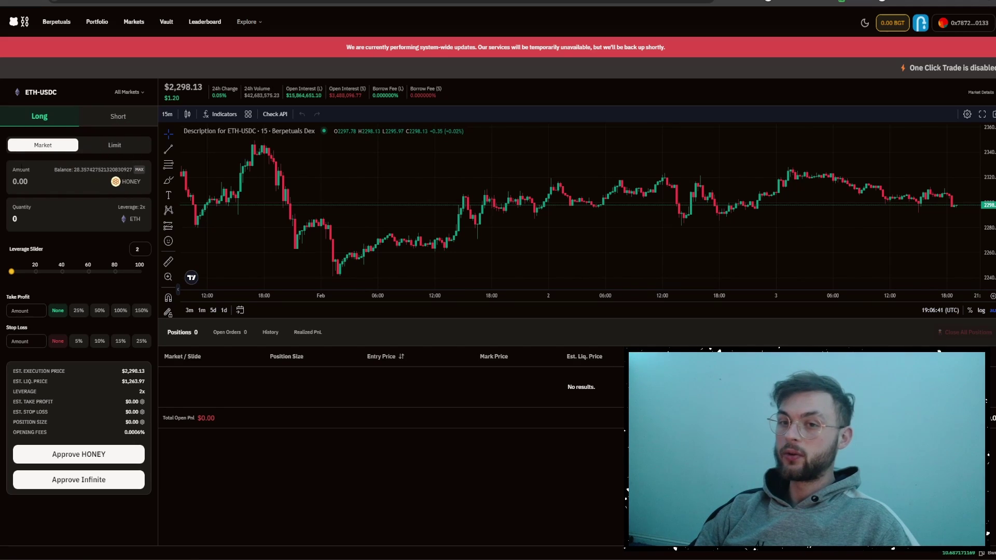
- Enter 20 HONEY as the ETH-USDC long amount and approve HONEY spending
{"action": "left_click", "coordinate": [40, 182]}
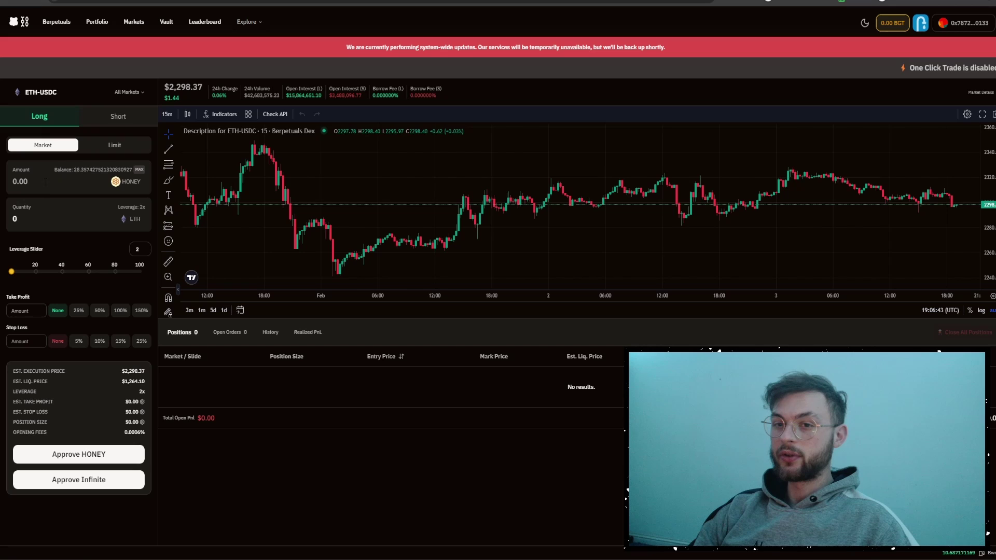
{"action": "type", "text": "20"}
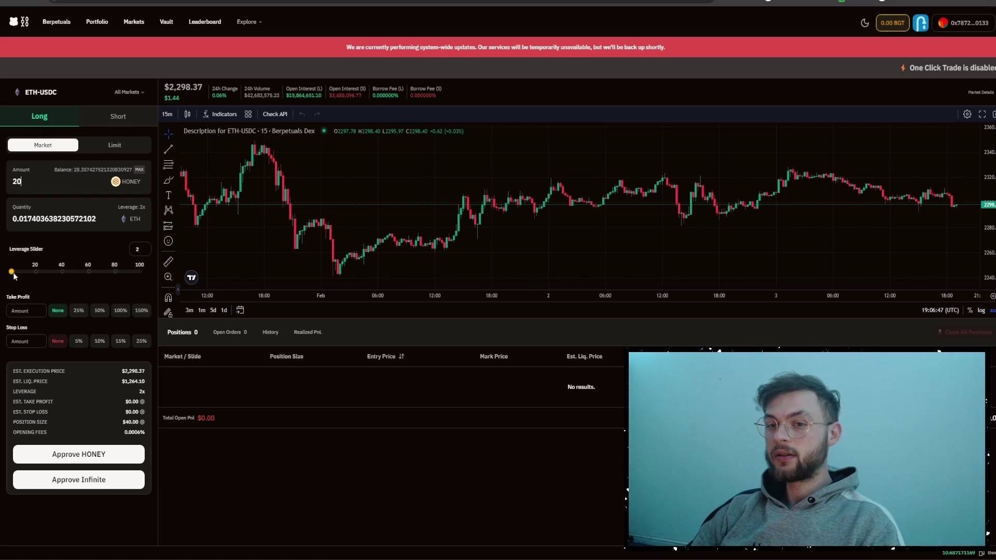
{"action": "left_click", "coordinate": [79, 455]}
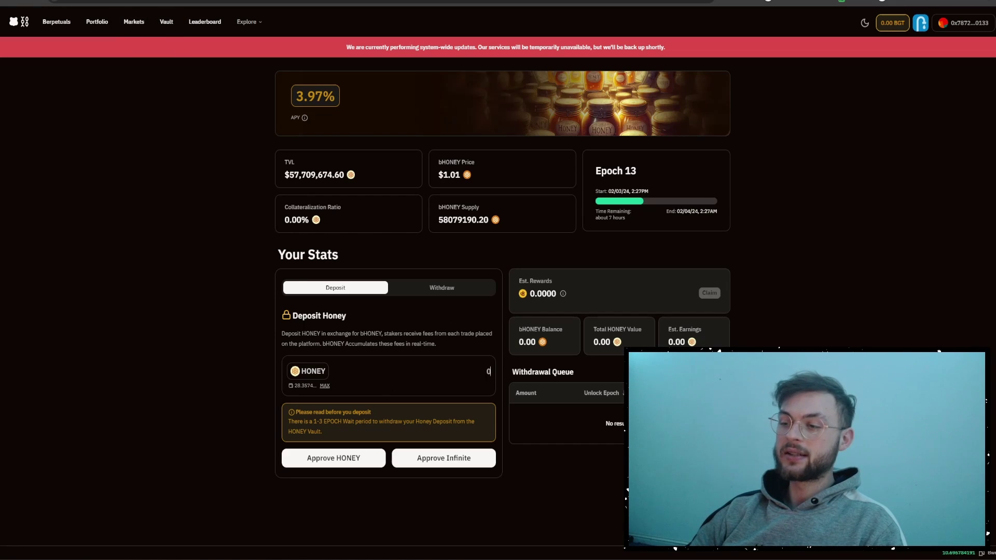
- Approve HONEY spending and deposit 1 HONEY into the Berps vault for bHONEY
{"action": "type", "text": "1"}
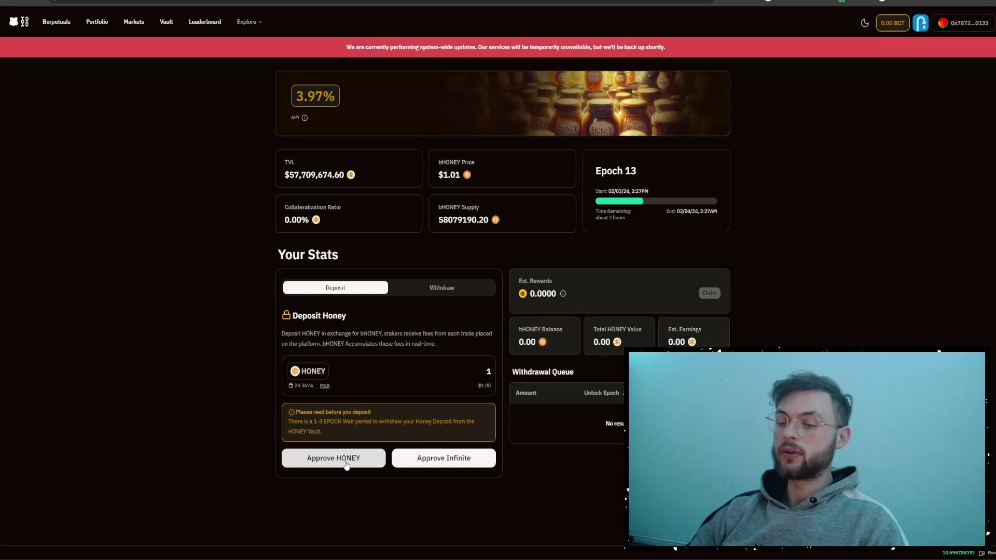
{"action": "left_click", "coordinate": [346, 466]}
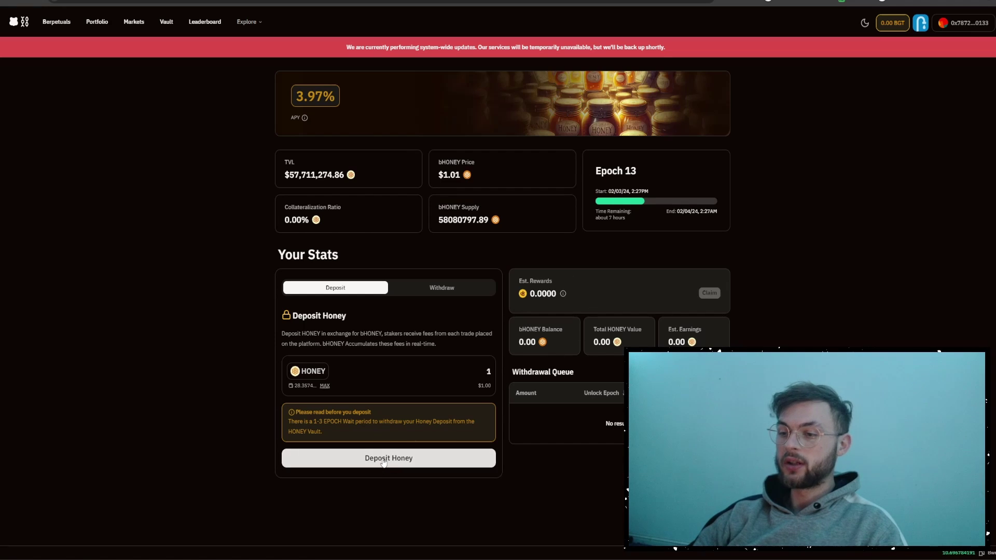
{"action": "left_click", "coordinate": [384, 460]}
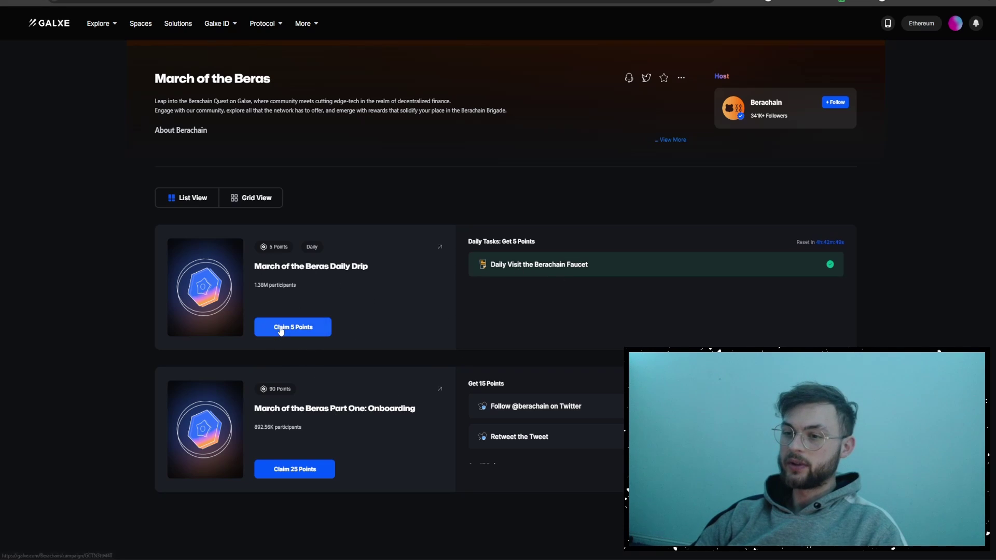
- Review the Part One: Onboarding quest's completed tasks, then return to the Berachain space
{"action": "scroll", "coordinate": [450, 263], "scroll_direction": "down", "scroll_amount": 4}
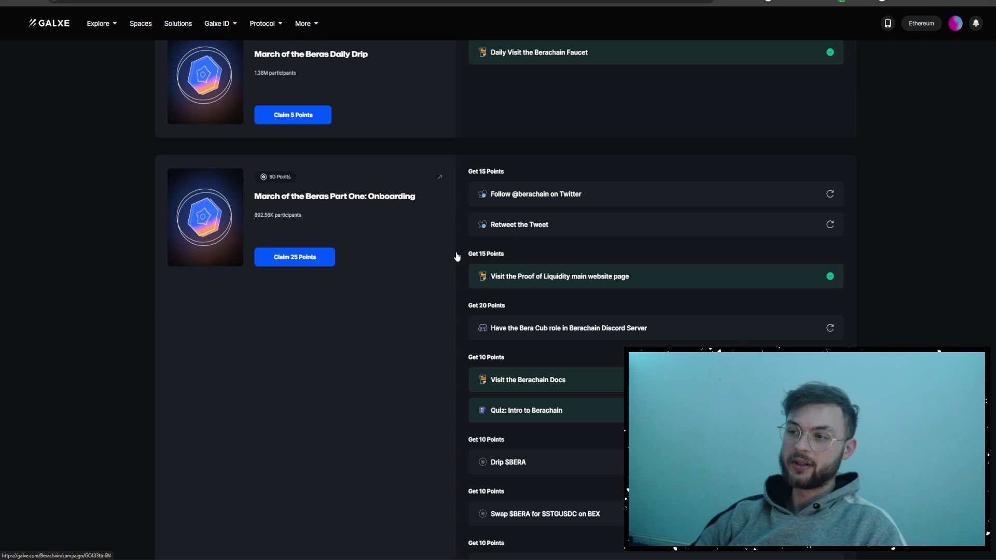
{"action": "left_click", "coordinate": [529, 200]}
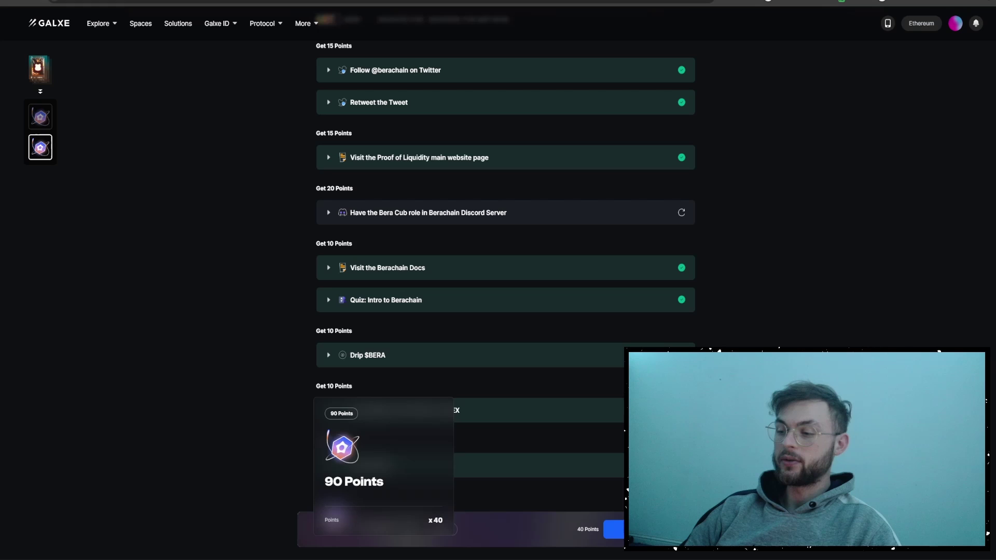
{"action": "key", "text": "alt+Left"}
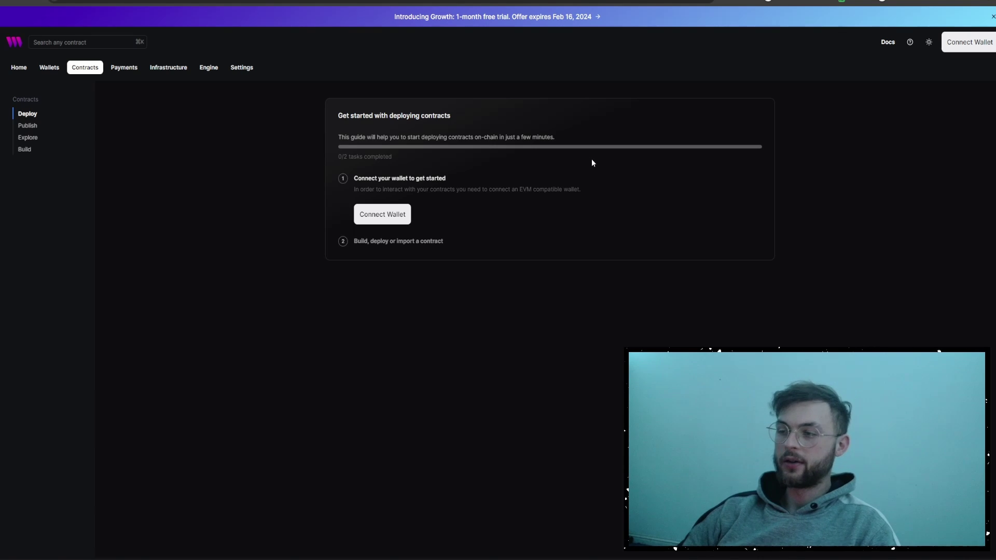
- Connect the MetaMask wallet to thirdweb and start deploying the Token contract
{"action": "left_click", "coordinate": [961, 48]}
{"action": "left_click", "coordinate": [410, 234]}
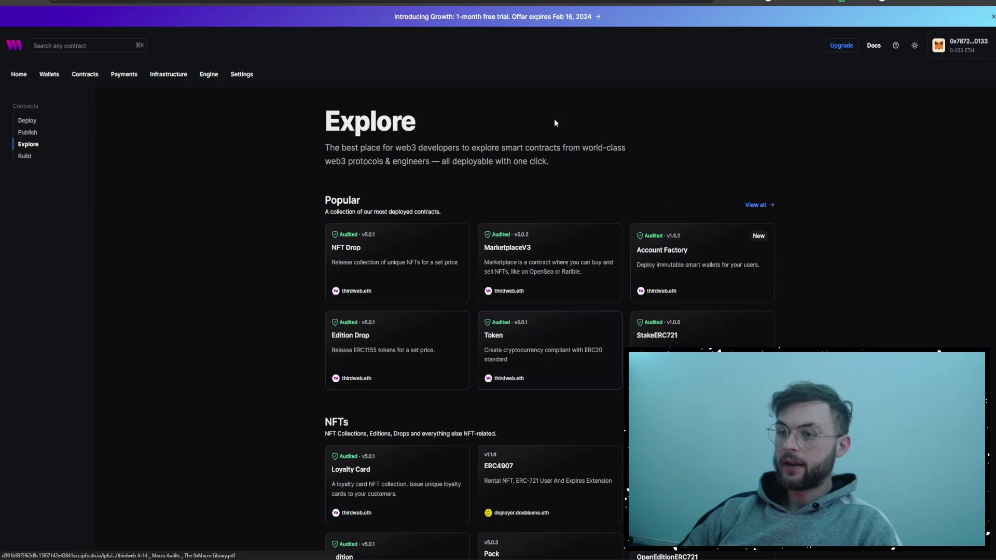
{"action": "left_click", "coordinate": [576, 356]}
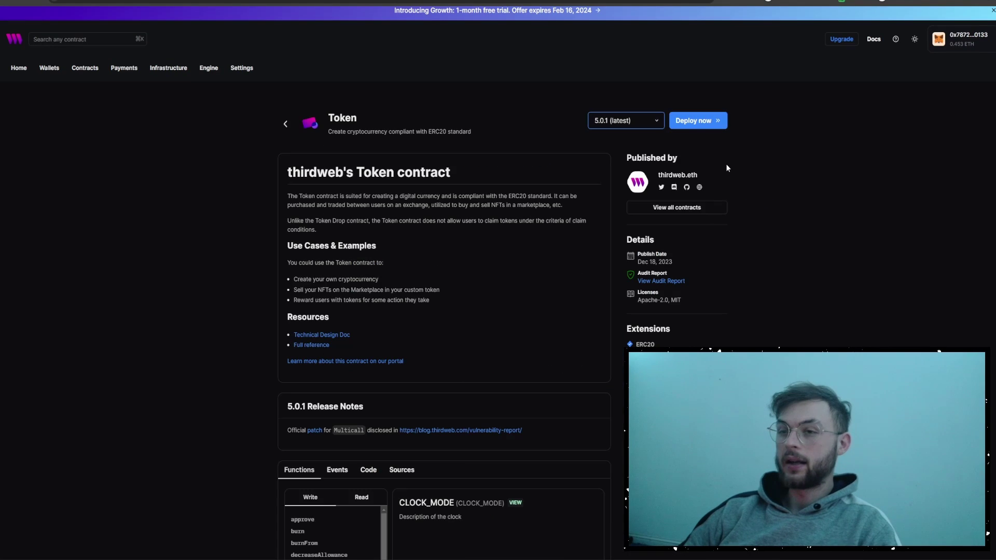
{"action": "left_click", "coordinate": [709, 122]}
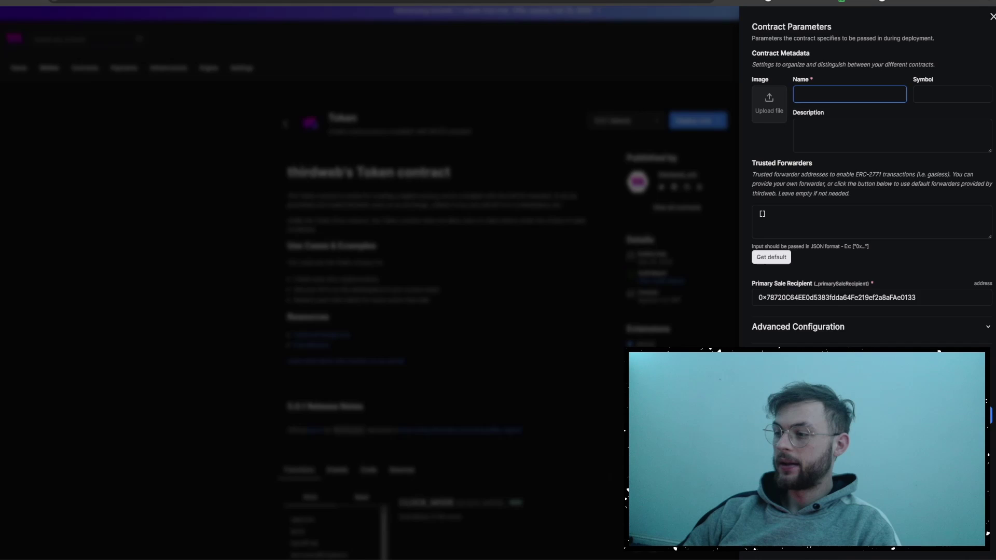
- Deploy the token on Berachain Artio with name BERABEAR and symbol BEAR
{"action": "left_click", "coordinate": [801, 324]}
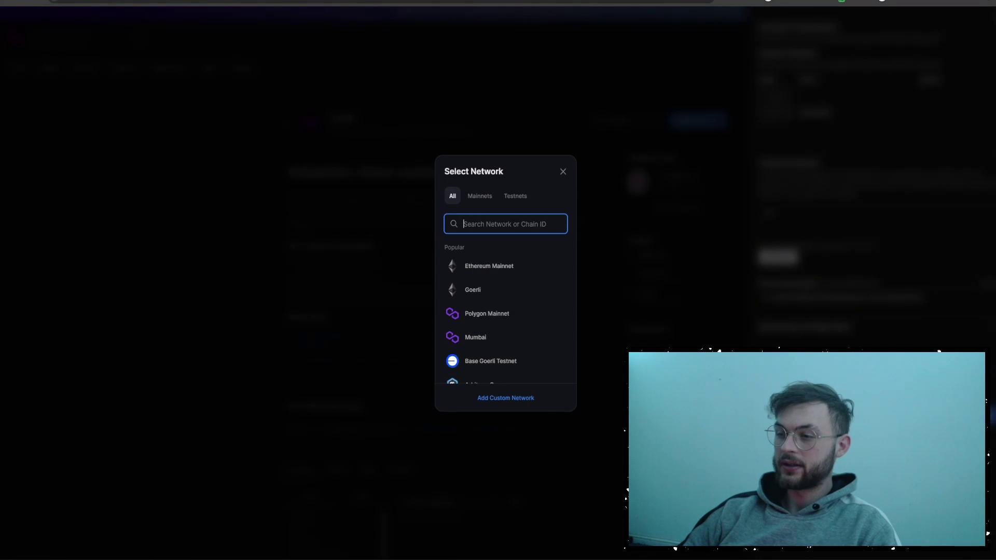
{"action": "type", "text": "bera"}
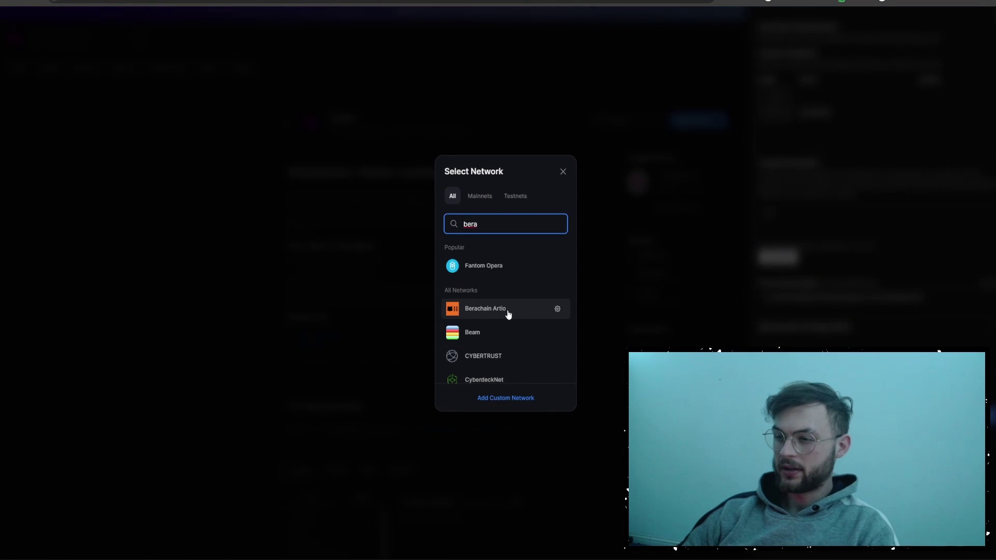
{"action": "left_click", "coordinate": [508, 312]}
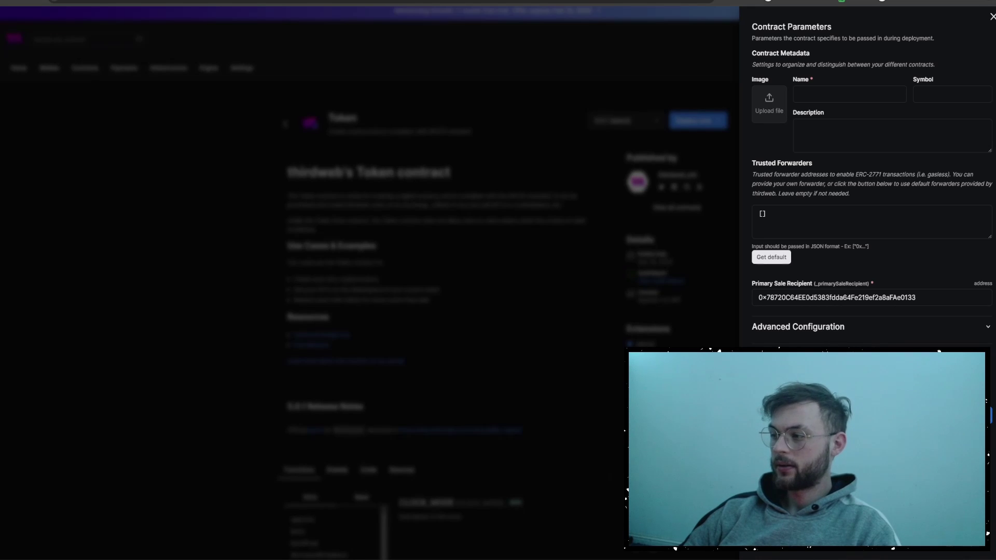
{"action": "left_click", "coordinate": [849, 94]}
{"action": "type", "text": "BERABEAR"}
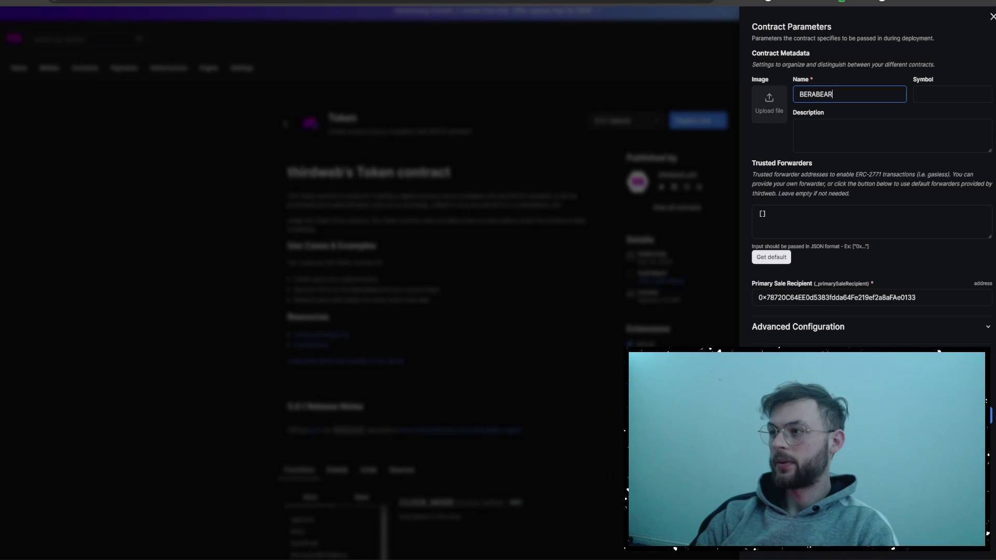
{"action": "key", "text": "Tab"}
{"action": "type", "text": "BEAR"}
{"action": "key", "text": "Tab"}
{"action": "type", "text": "BEAR"}
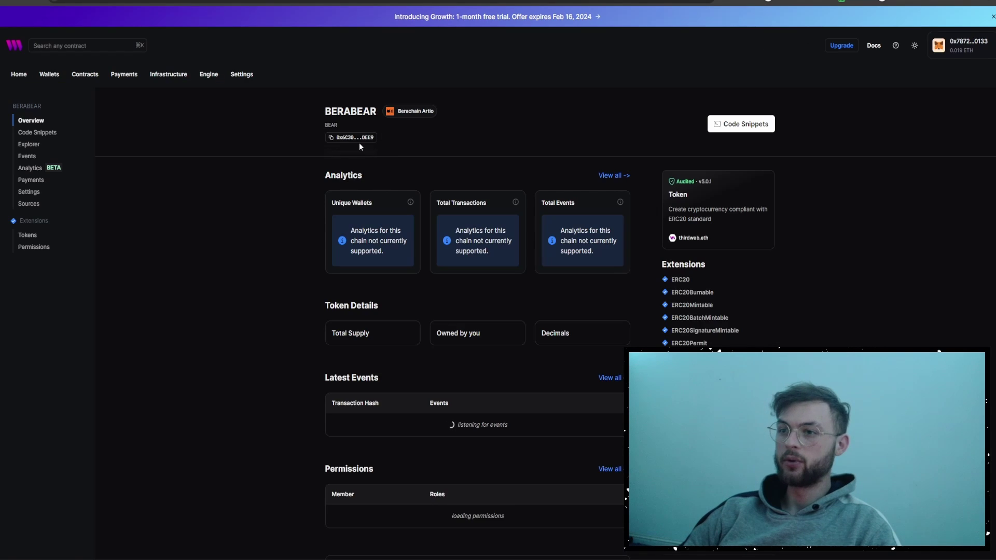
- Mint 69420 additional BEAR tokens from the BERABEAR Tokens page
{"action": "left_click", "coordinate": [28, 240]}
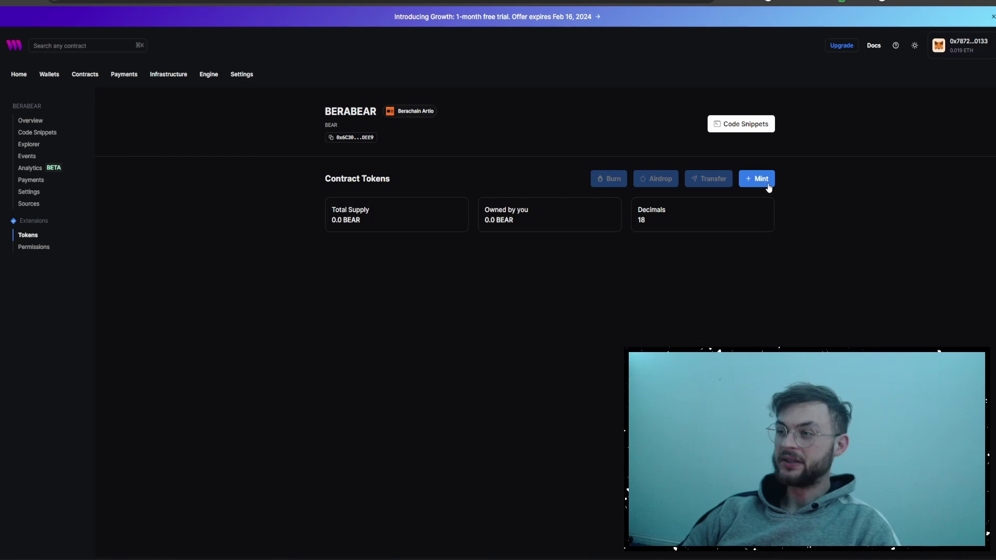
{"action": "left_click", "coordinate": [756, 179]}
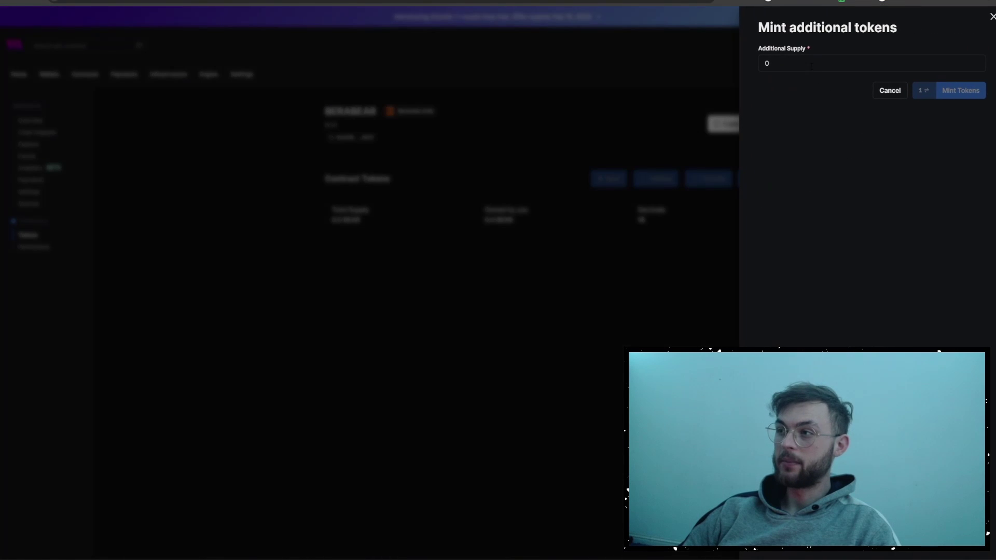
{"action": "double_click", "coordinate": [755, 62]}
{"action": "type", "text": "69420"}
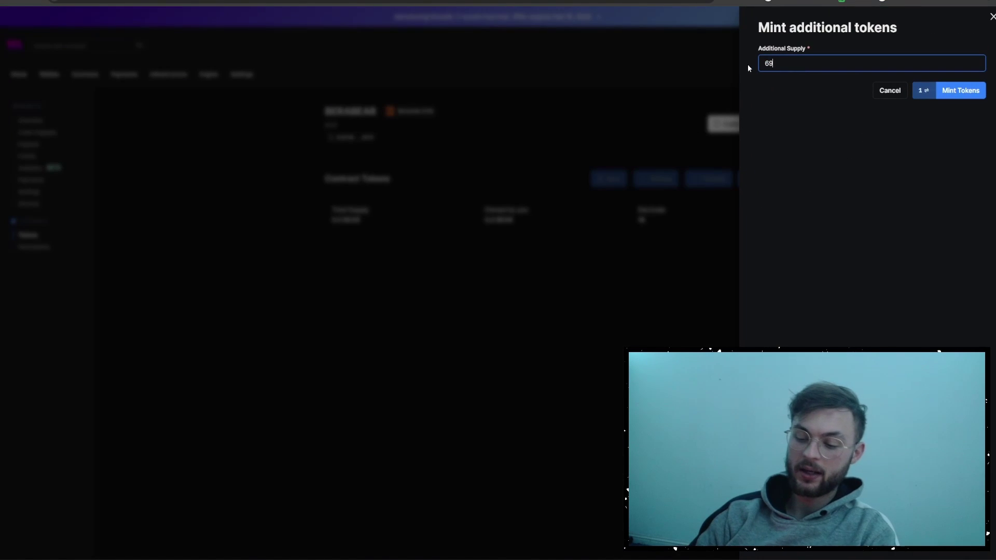
{"action": "left_click", "coordinate": [953, 92]}
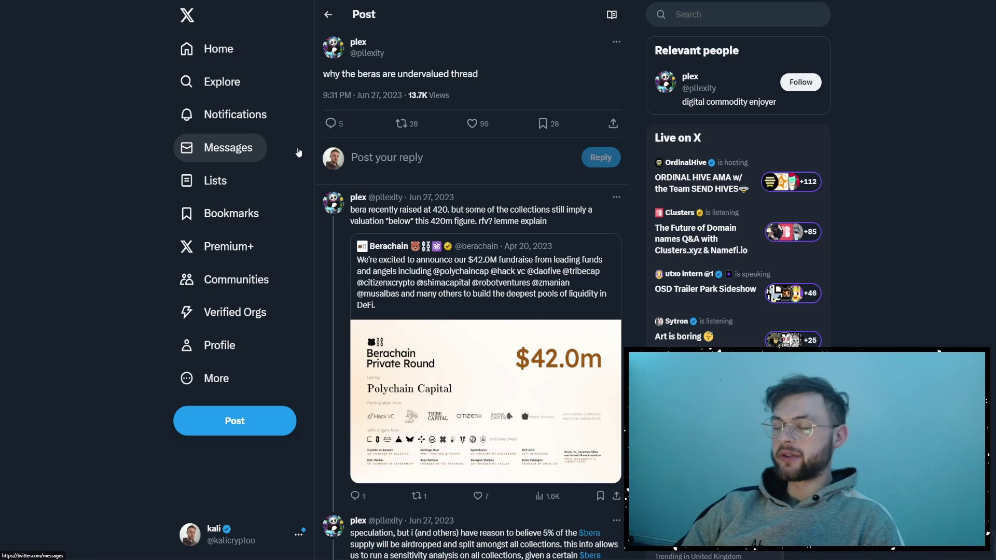
- Open the BERA valuation spreadsheet image from the undervalued-beras thread at full size
{"action": "left_click_drag", "start_coordinate": [353, 77], "coordinate": [485, 82]}
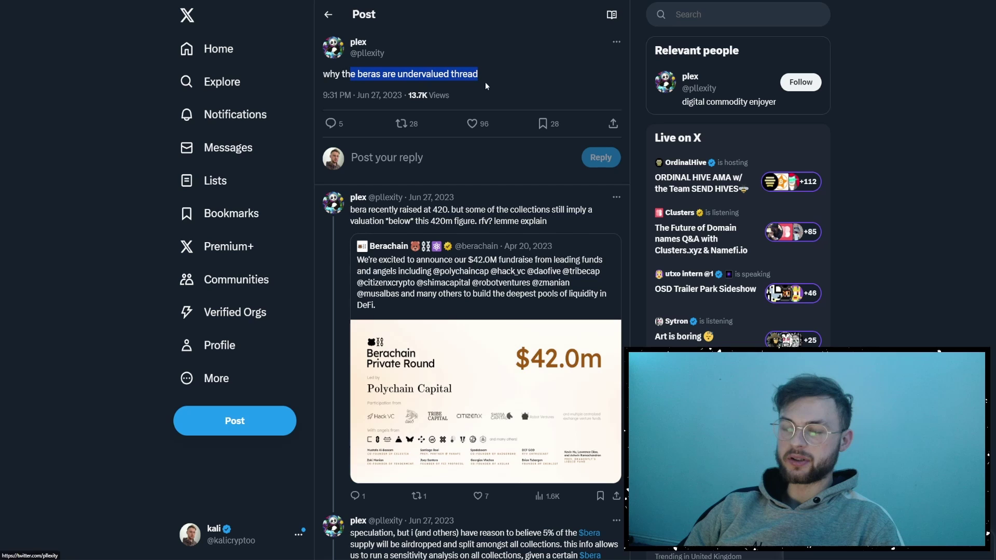
{"action": "scroll", "coordinate": [456, 237], "scroll_direction": "down", "scroll_amount": 5}
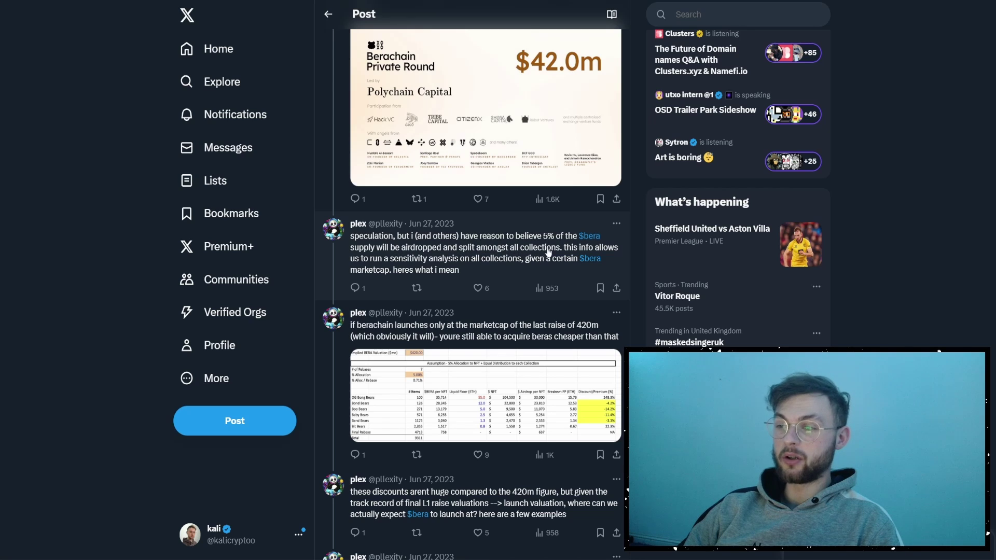
{"action": "scroll", "coordinate": [519, 268], "scroll_direction": "down", "scroll_amount": 1}
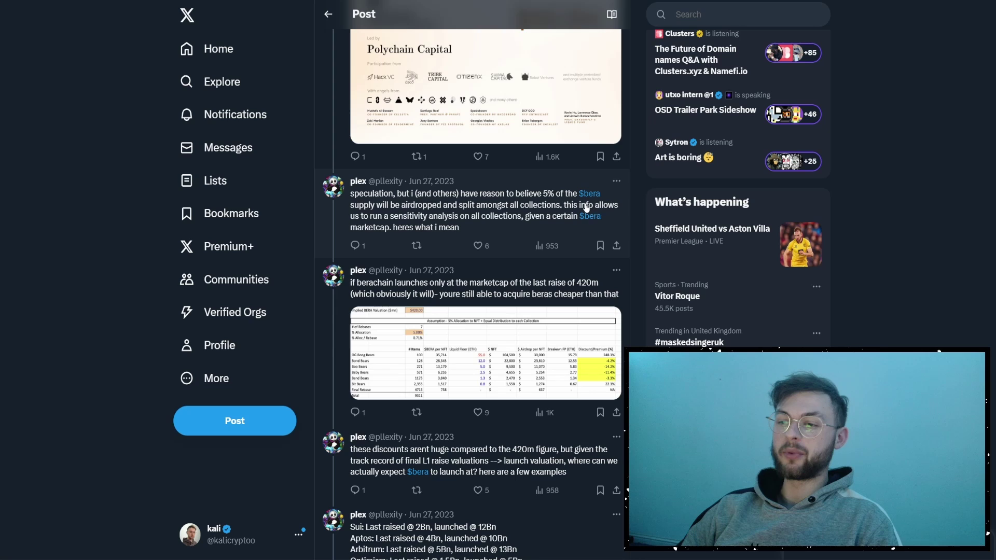
{"action": "left_click", "coordinate": [442, 371]}
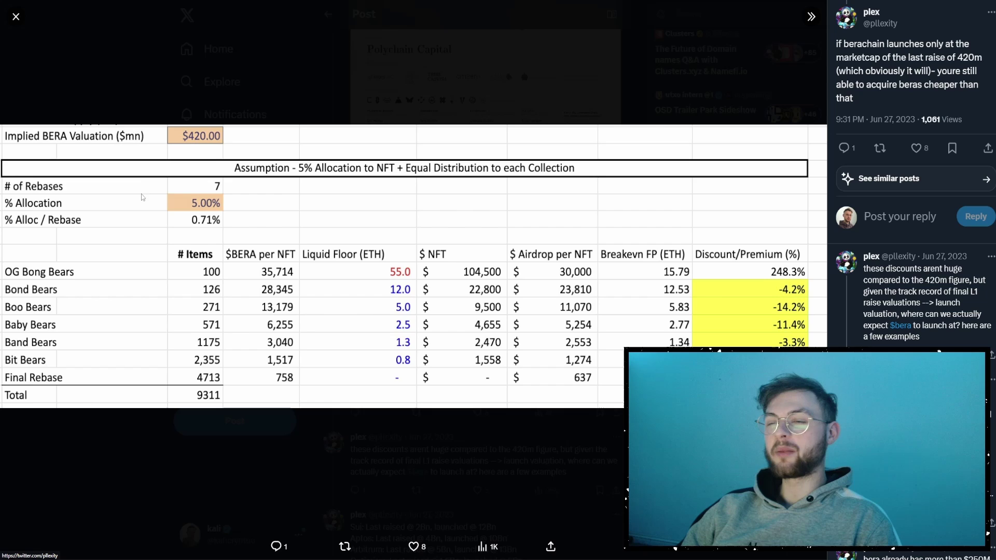
- Close the full-size spreadsheet image viewer
{"action": "left_click", "coordinate": [16, 17]}
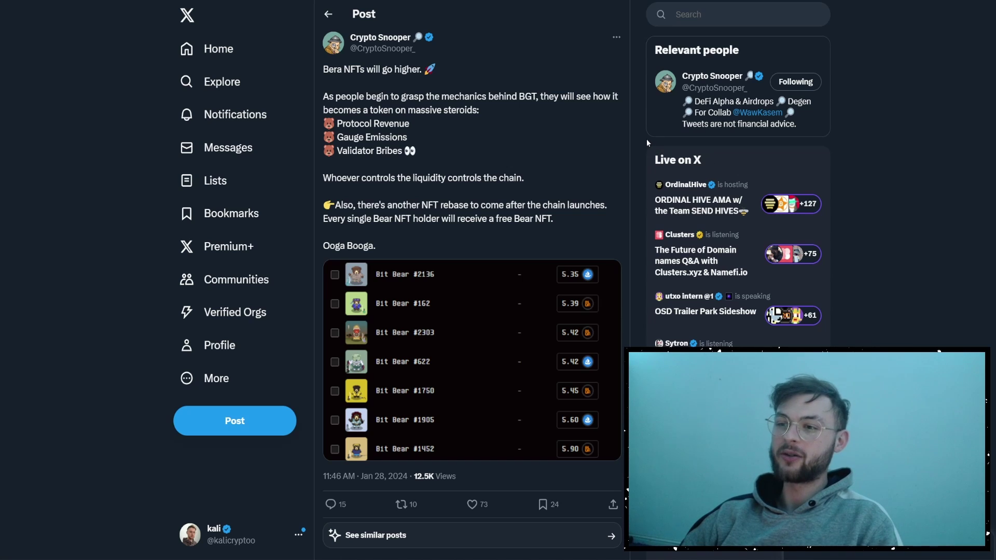
- Go back past the Berachain asset gains post to the Alpha Mondays ecosystem thread
{"action": "key", "text": "alt+Left"}
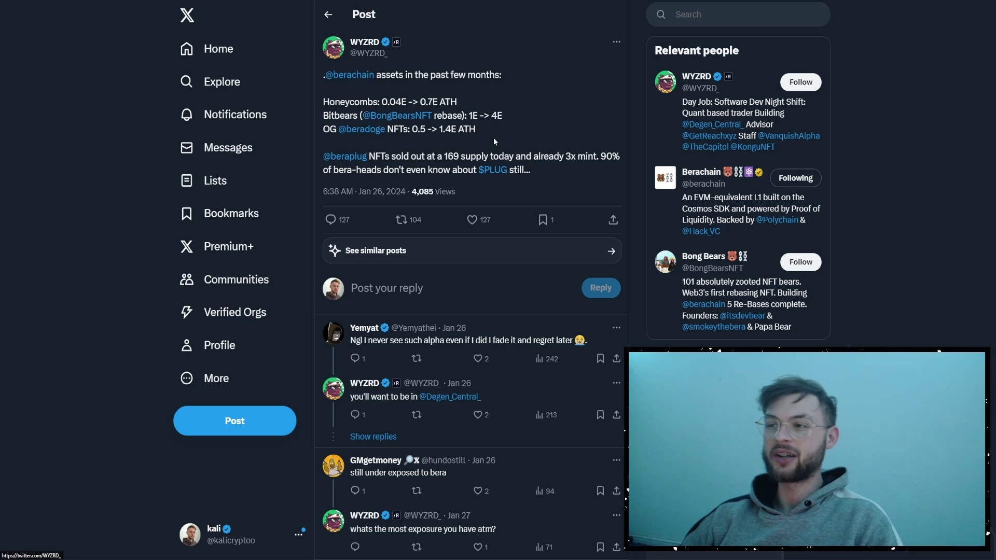
{"action": "key", "text": "alt+Left"}
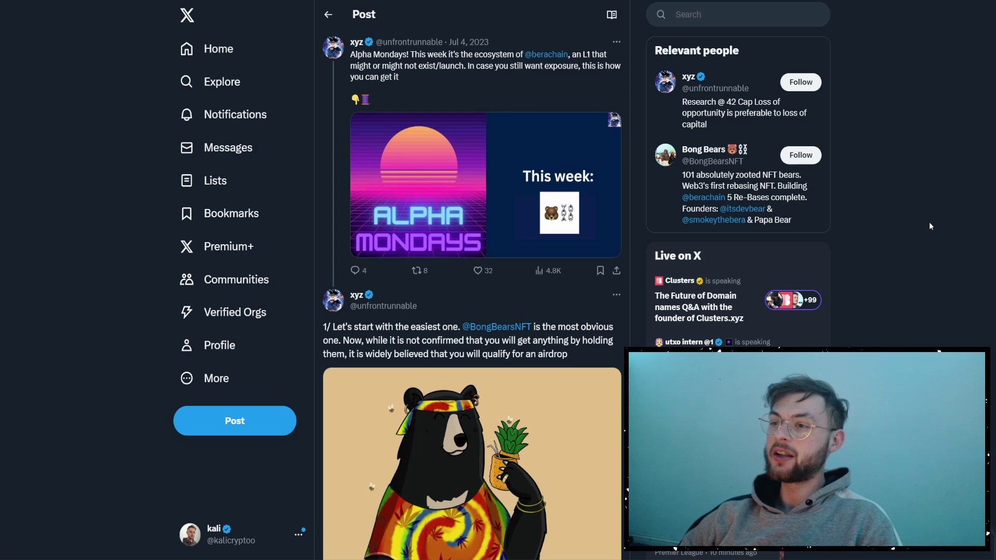
- Scroll through the Alpha Mondays thread to its 15th entry about beradoge
{"action": "scroll", "coordinate": [930, 251], "scroll_direction": "down", "scroll_amount": 5}
{"action": "scroll", "coordinate": [930, 252], "scroll_direction": "down", "scroll_amount": 6}
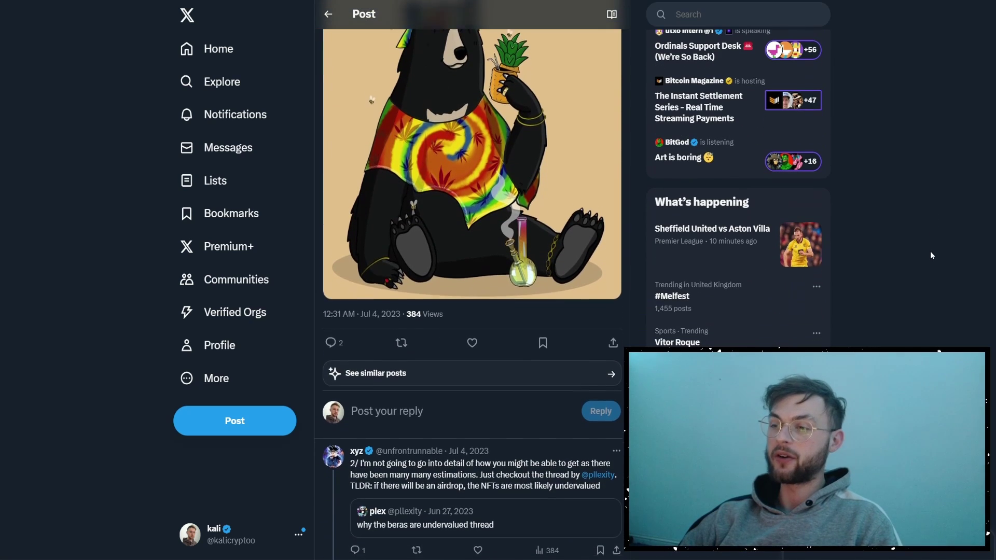
{"action": "scroll", "coordinate": [936, 250], "scroll_direction": "down", "scroll_amount": 2}
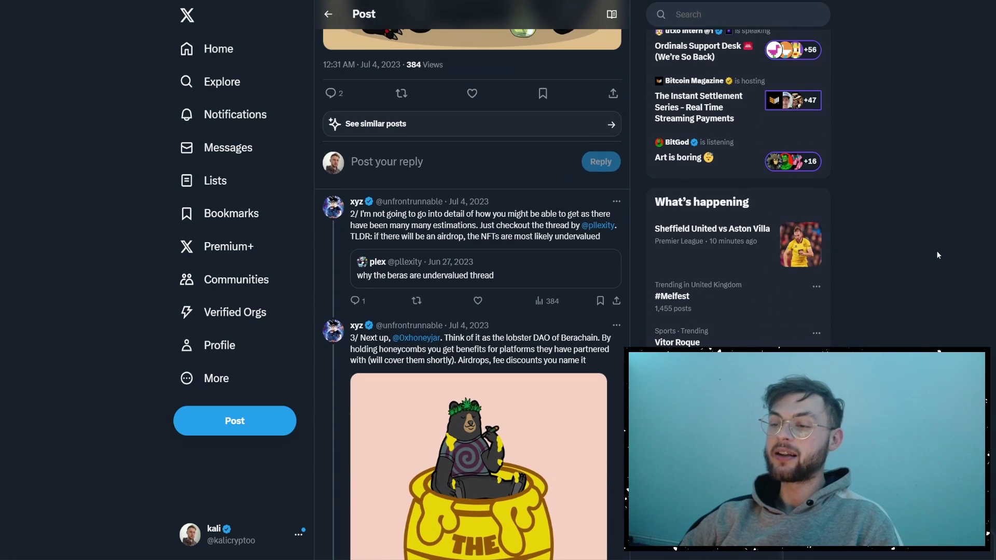
{"action": "scroll", "coordinate": [936, 251], "scroll_direction": "down", "scroll_amount": 2}
{"action": "scroll", "coordinate": [423, 309], "scroll_direction": "down", "scroll_amount": 2}
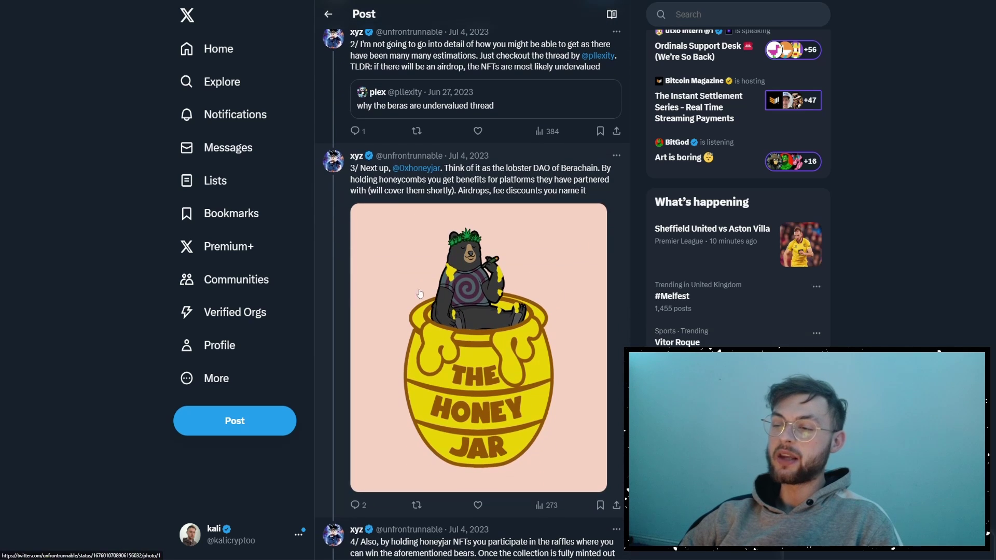
{"action": "scroll", "coordinate": [415, 186], "scroll_direction": "down", "scroll_amount": 9}
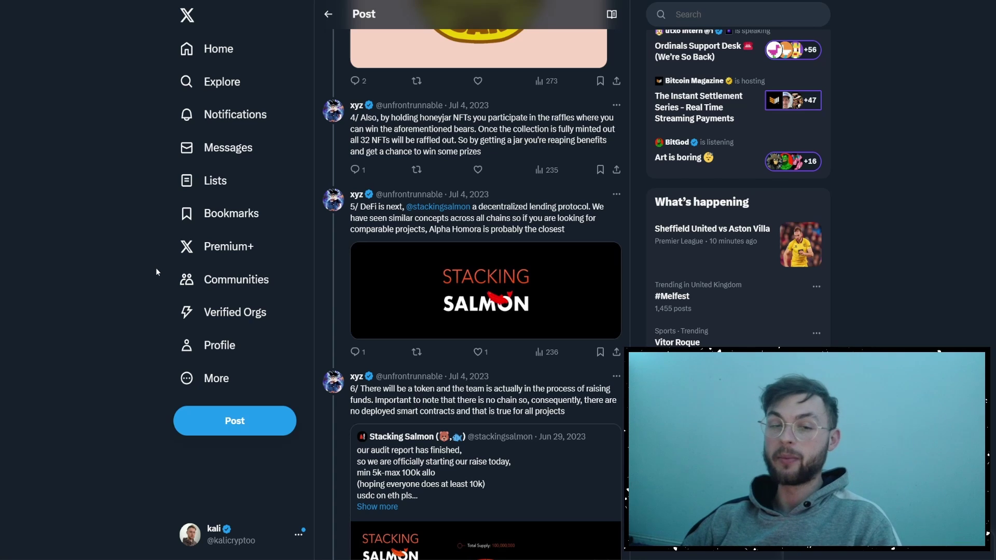
{"action": "scroll", "coordinate": [147, 283], "scroll_direction": "down", "scroll_amount": 2}
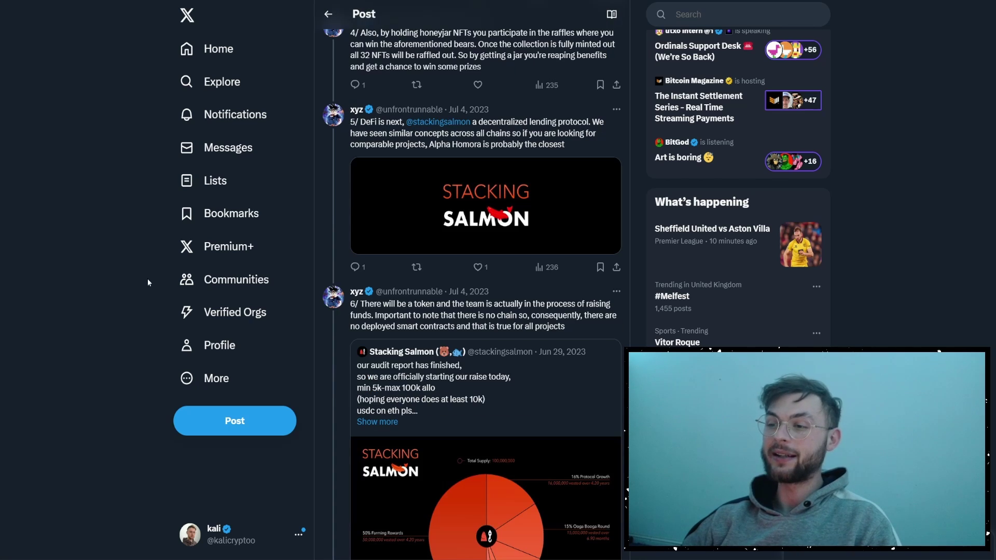
{"action": "scroll", "coordinate": [148, 276], "scroll_direction": "down", "scroll_amount": 5}
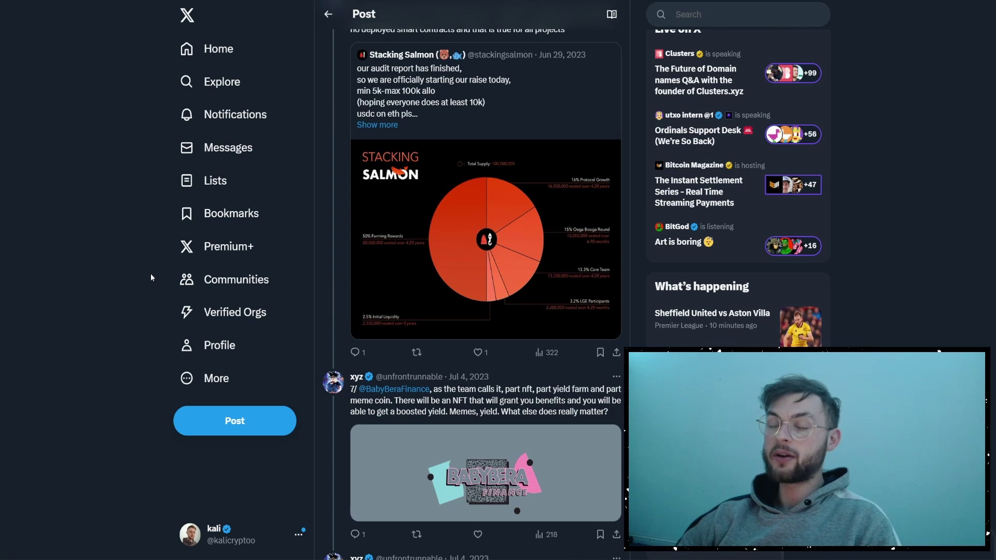
{"action": "scroll", "coordinate": [150, 275], "scroll_direction": "down", "scroll_amount": 3}
{"action": "scroll", "coordinate": [156, 278], "scroll_direction": "down", "scroll_amount": 12}
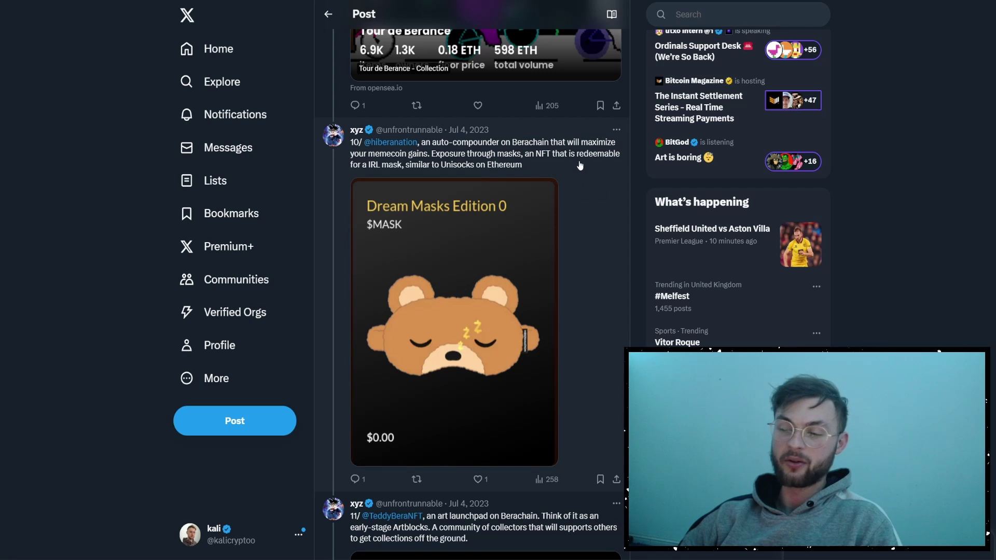
{"action": "scroll", "coordinate": [581, 165], "scroll_direction": "down", "scroll_amount": 12}
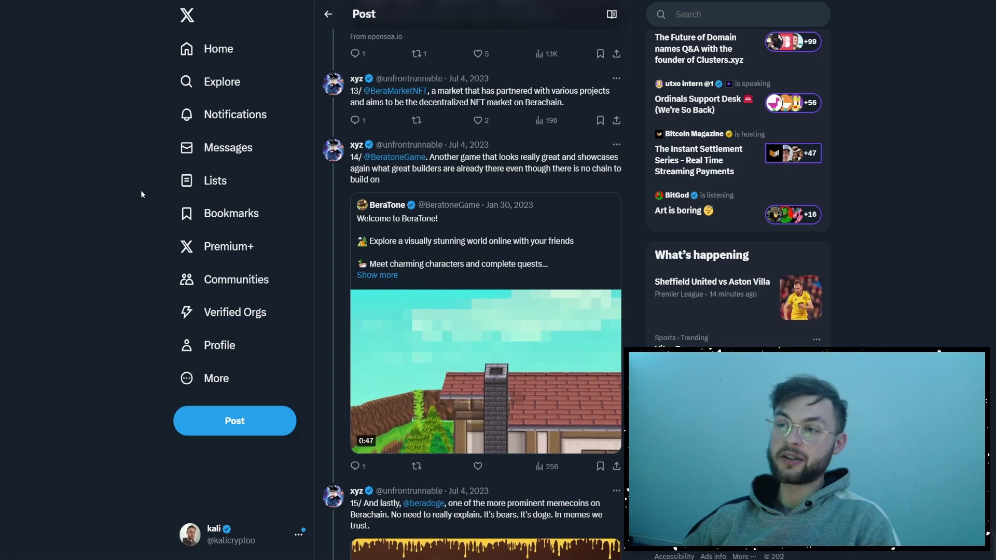